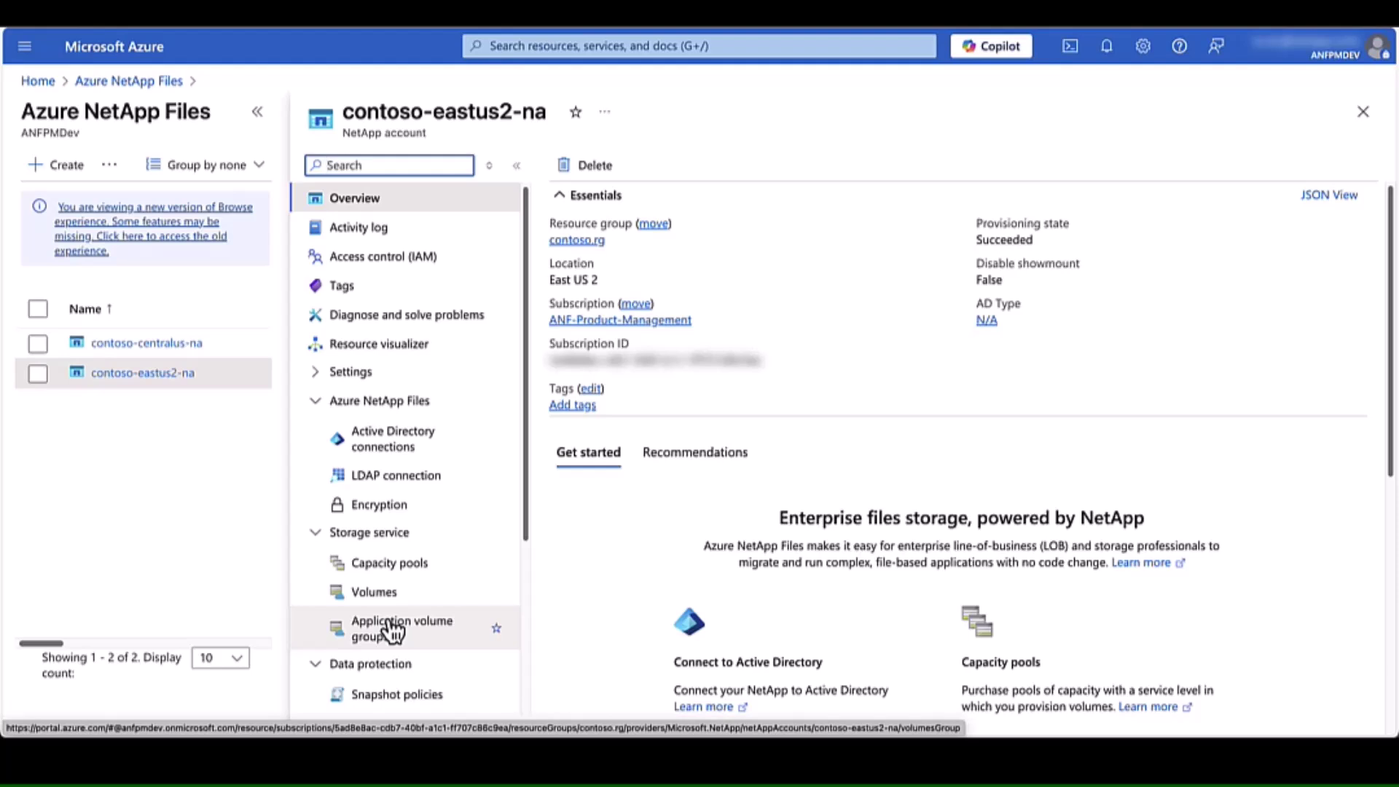
# Review the application volume groups and the volumes of the contoso-eastus2-na account
pyautogui.click(393, 631)
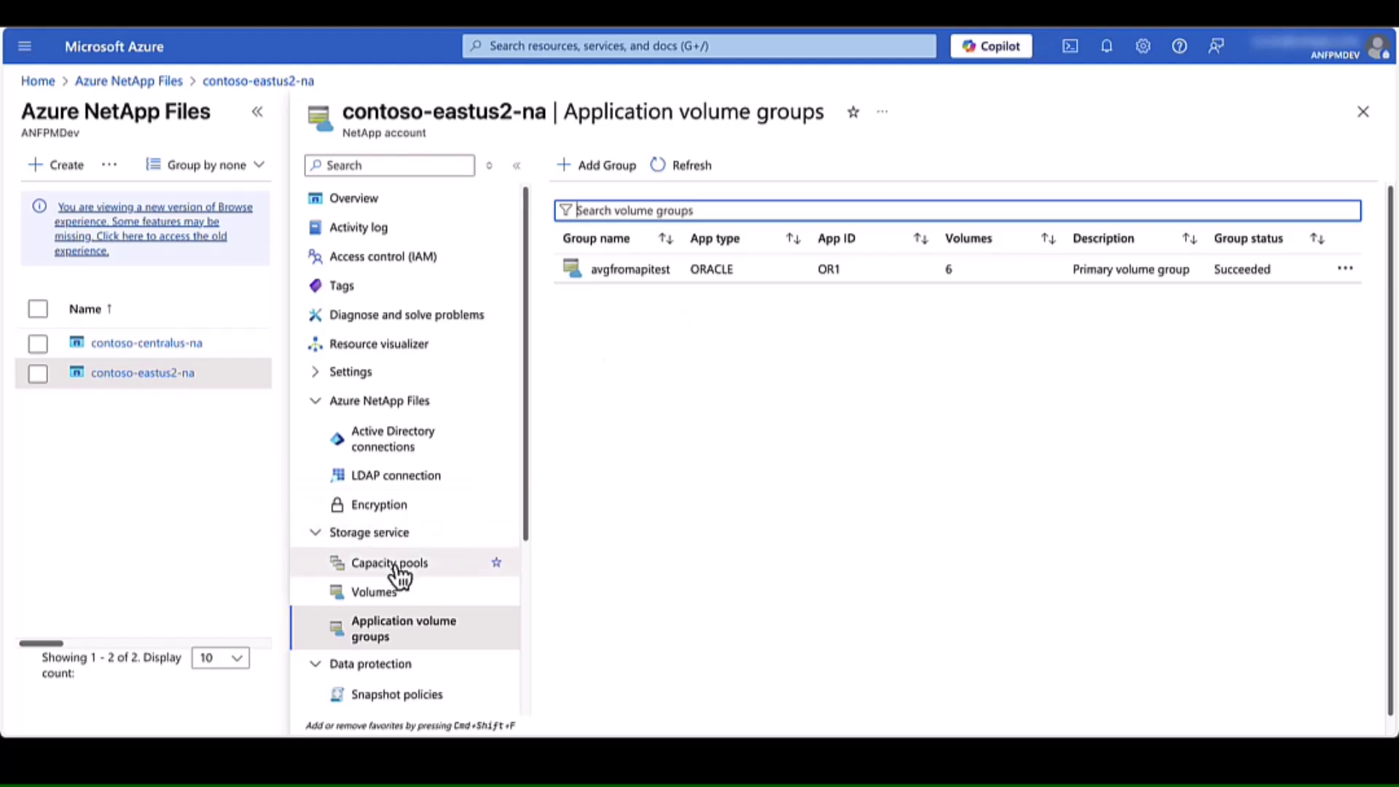
pyautogui.click(364, 598)
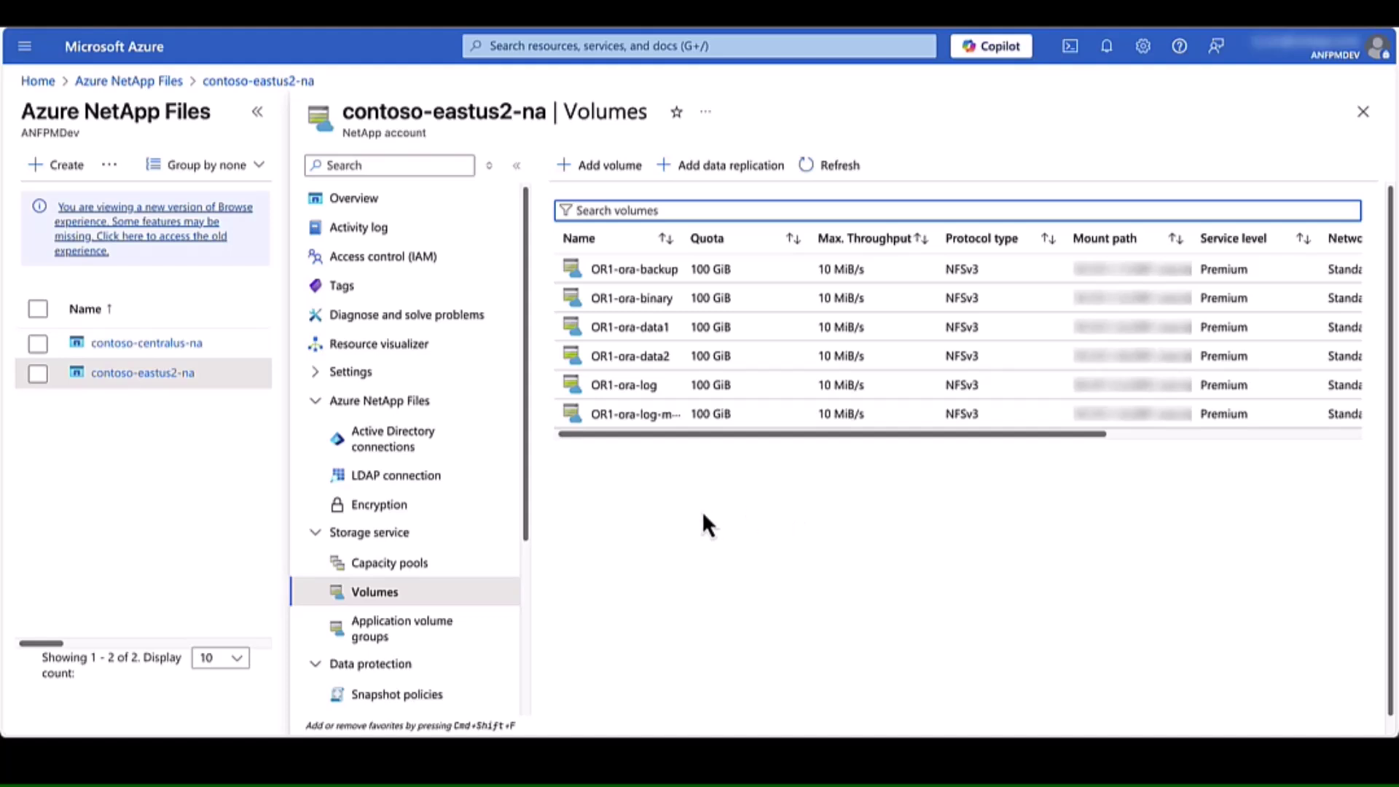
# Check the replication page of each OR1 Oracle volume in the contoso-eastus2-na account, from OR1-ora-backup through OR1-ora-log-mirror
pyautogui.click(658, 277)
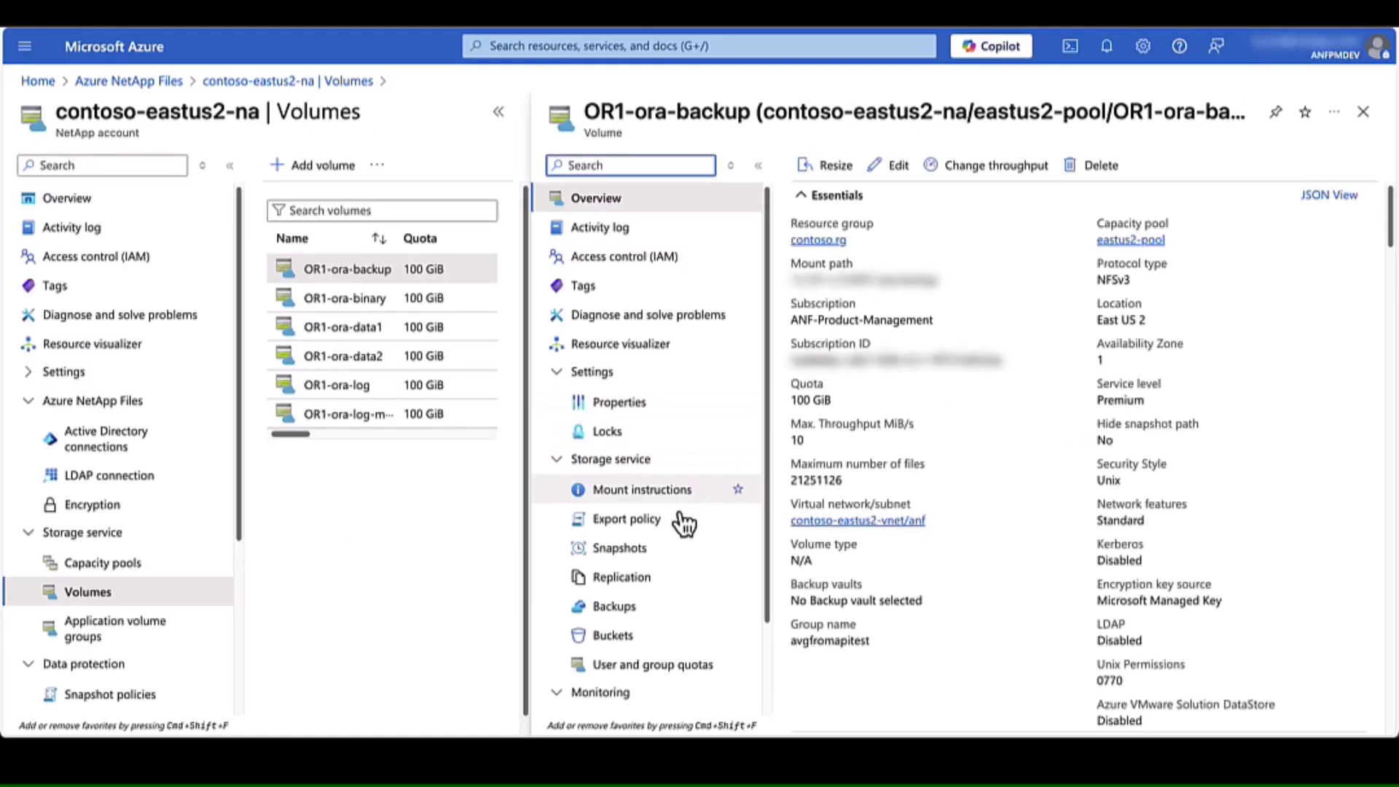
pyautogui.click(624, 577)
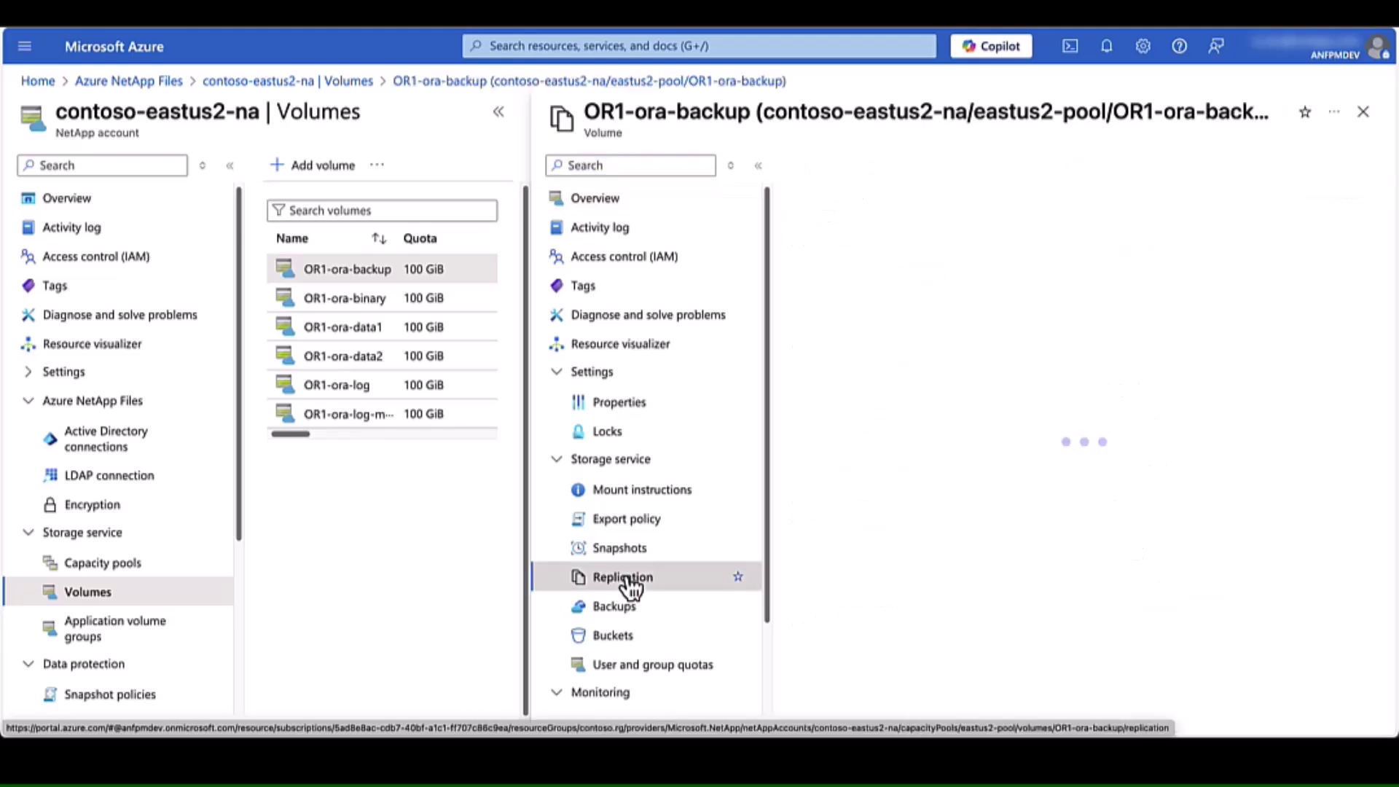
pyautogui.click(392, 300)
pyautogui.click(357, 328)
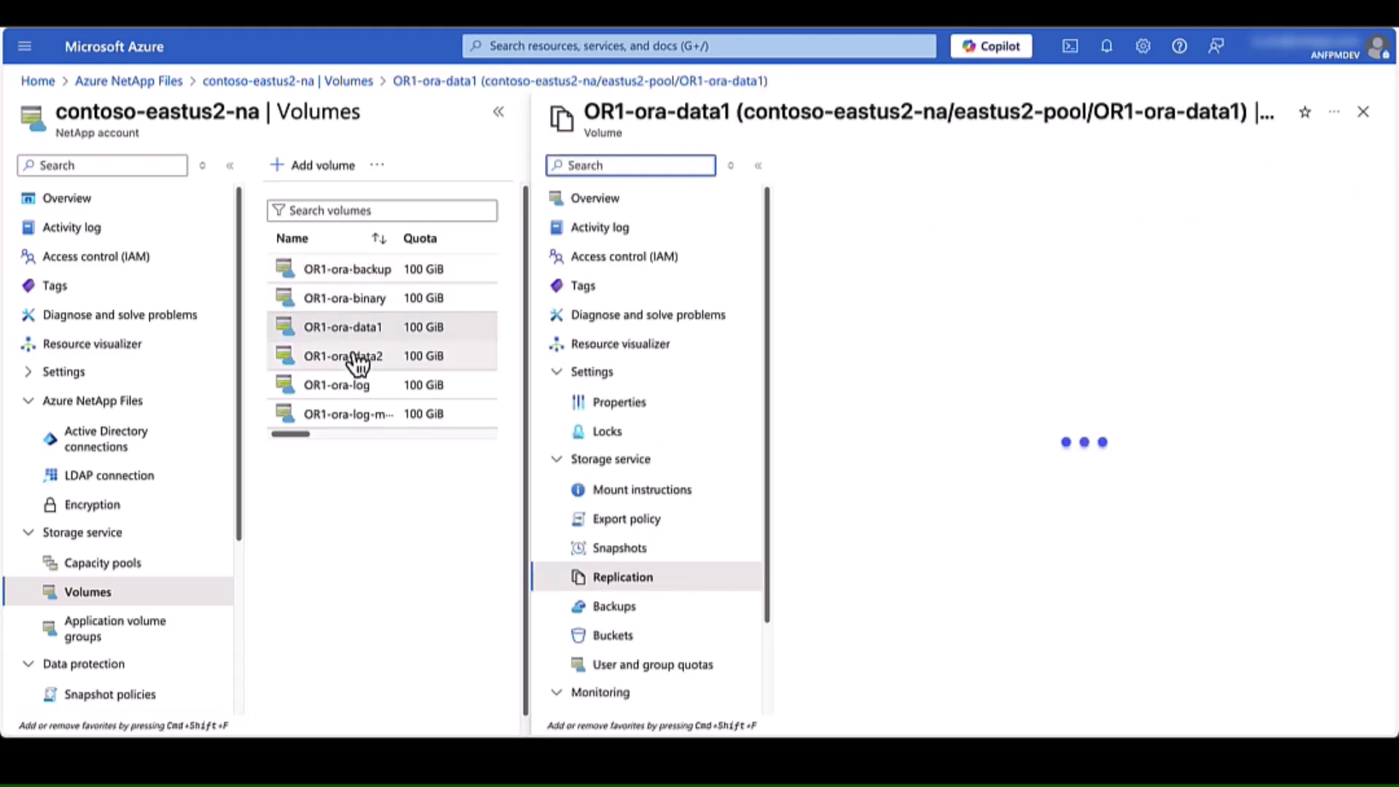
pyautogui.click(357, 361)
pyautogui.click(368, 387)
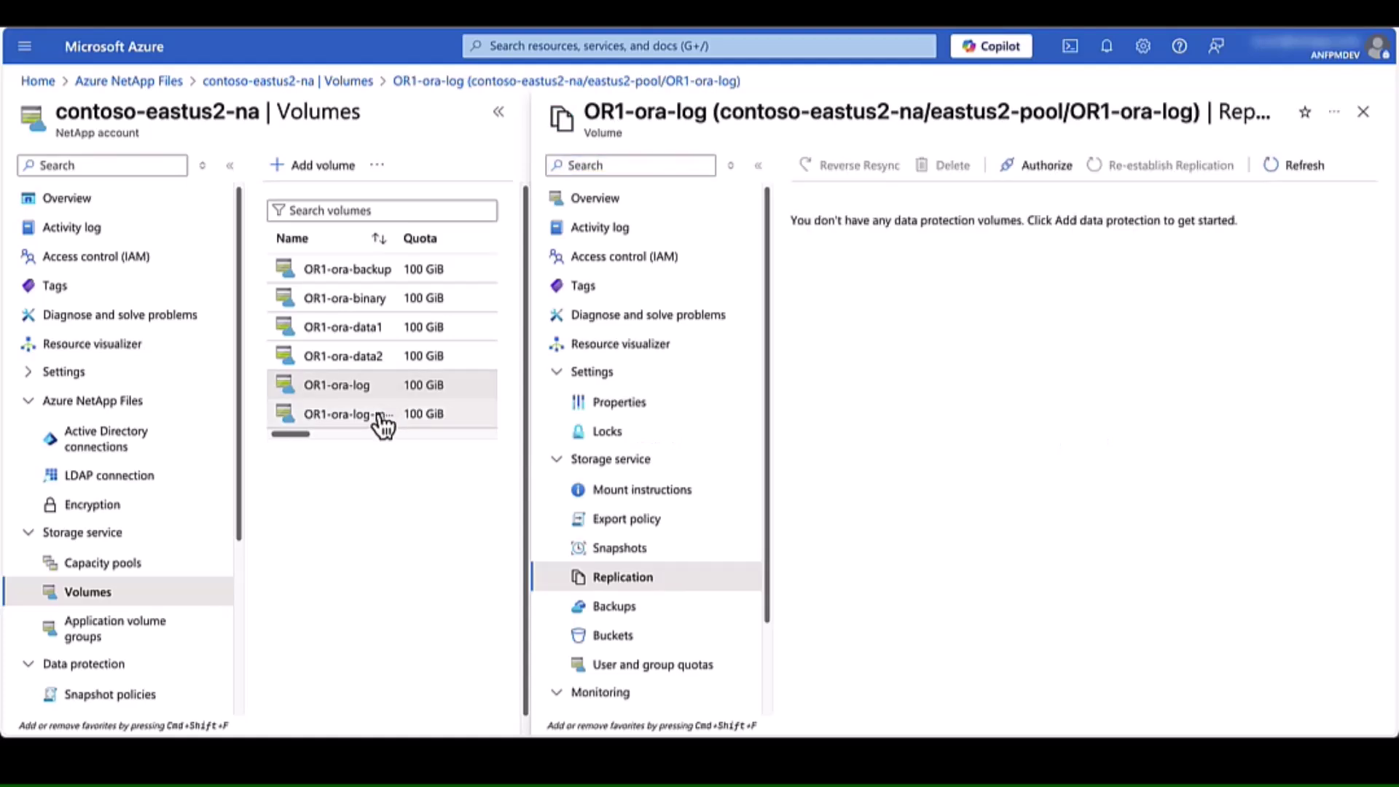
pyautogui.click(380, 417)
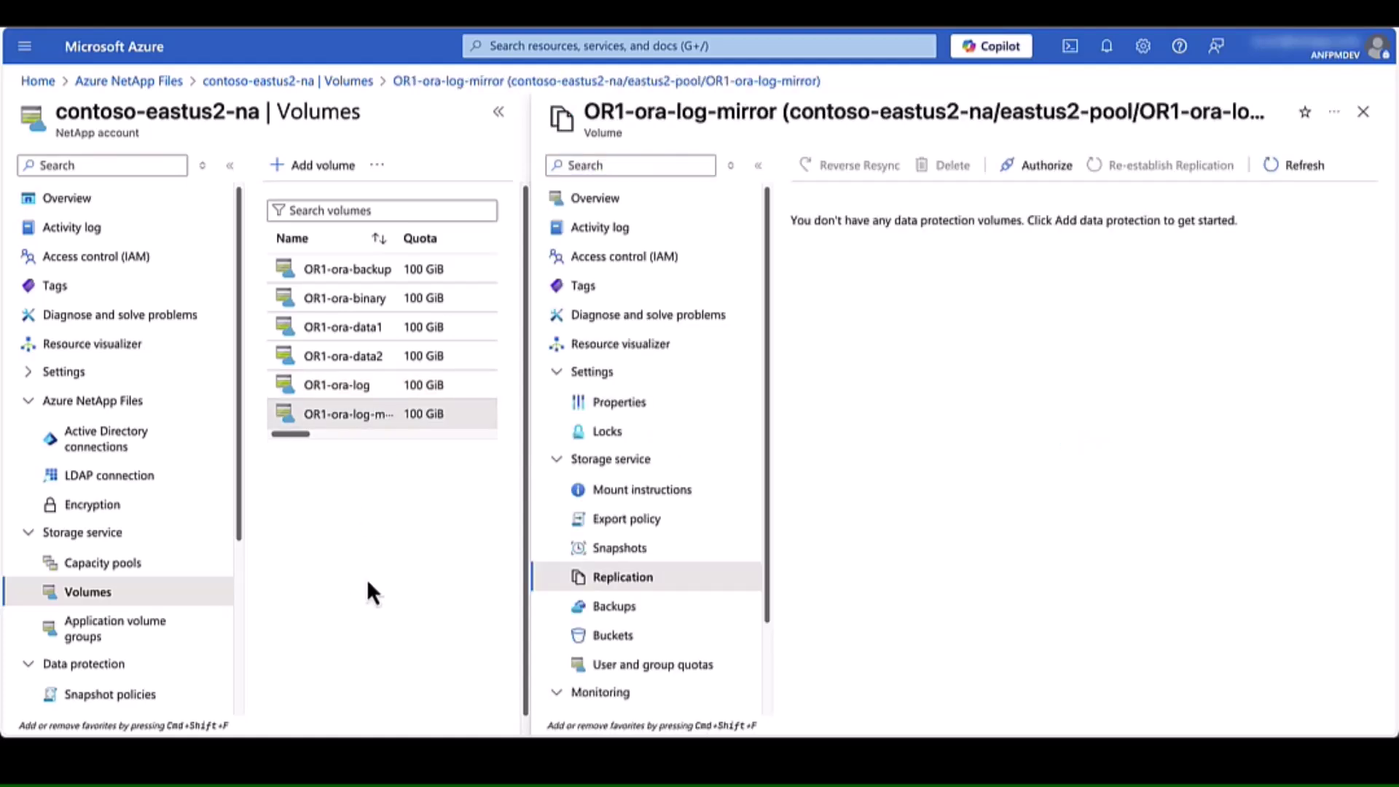
# Return to the NetApp accounts list and check the volumes and application volume groups of contoso-centralus-na
pyautogui.click(177, 86)
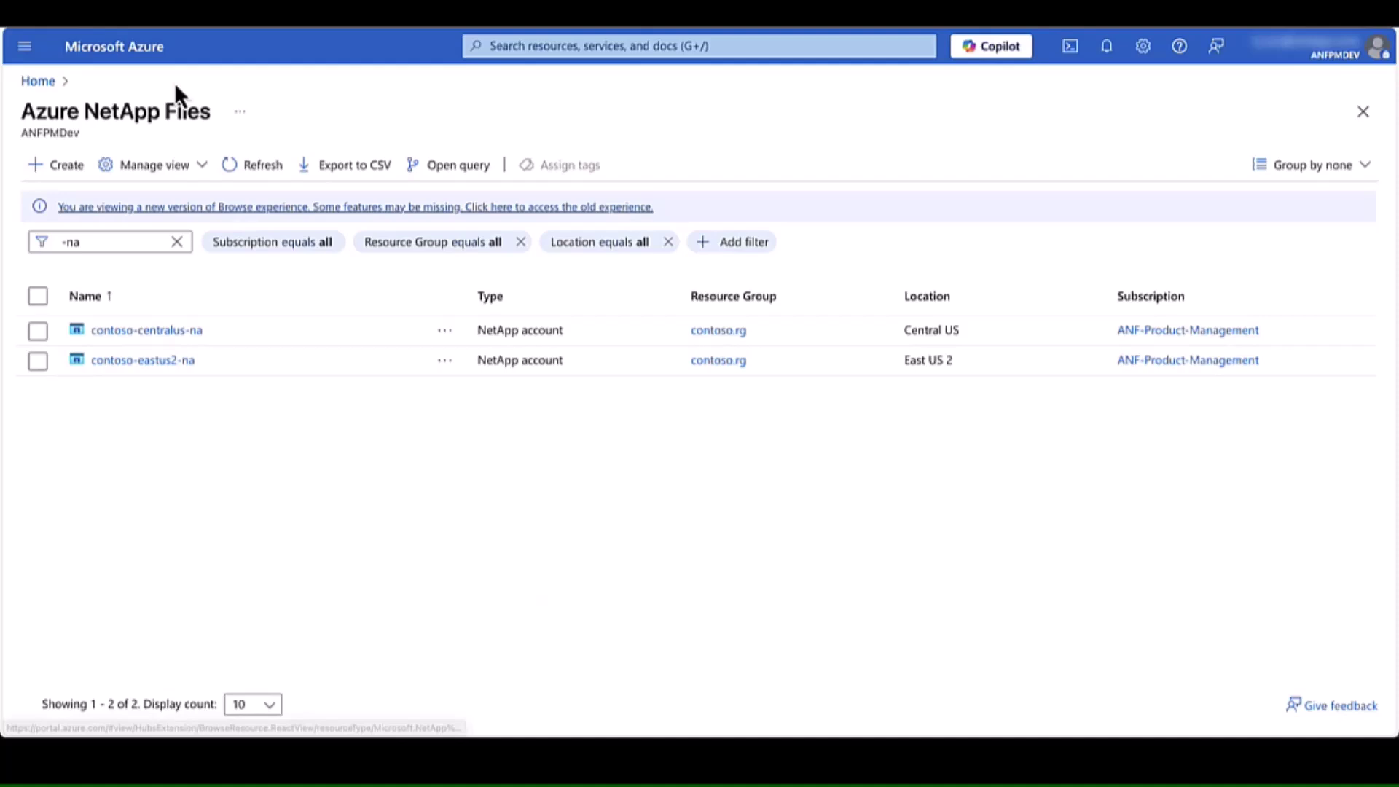
pyautogui.click(187, 333)
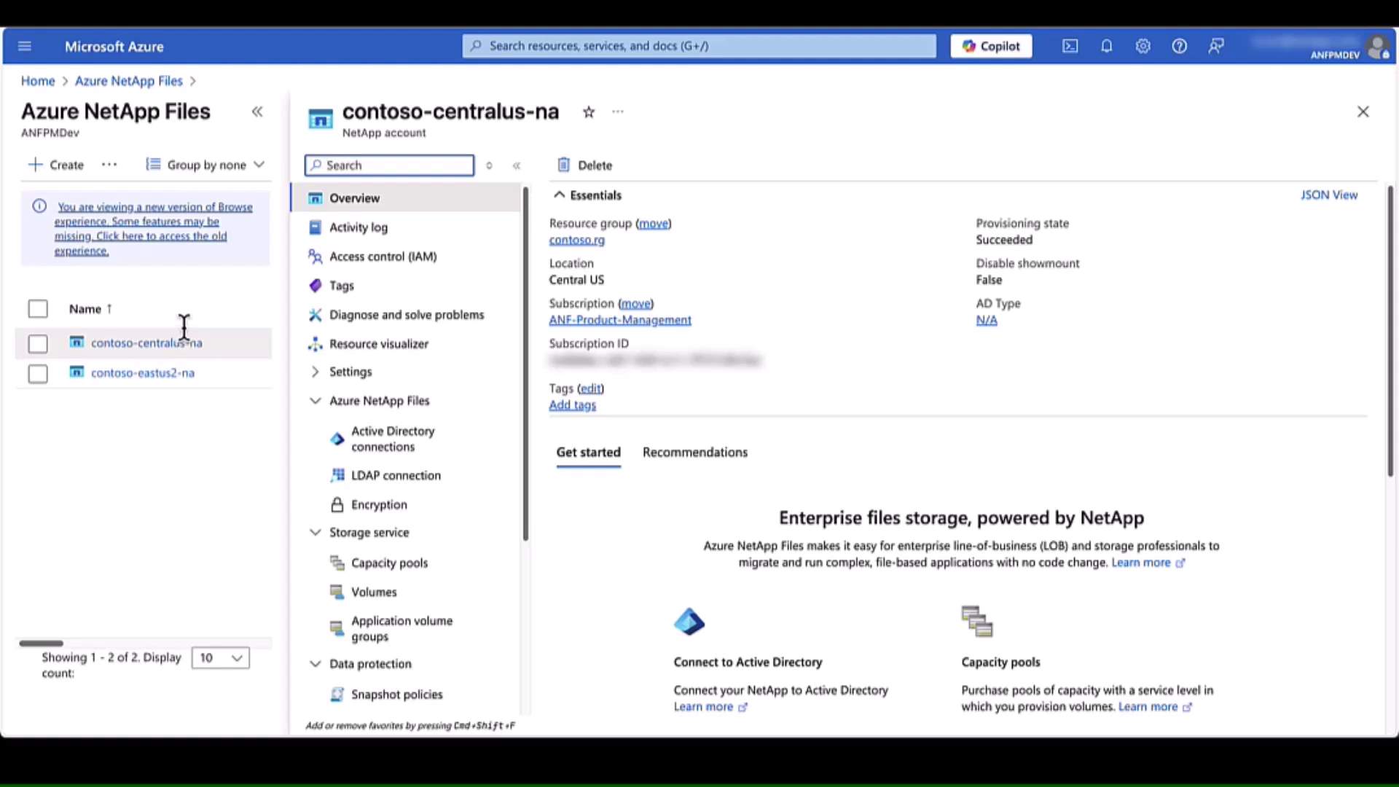
pyautogui.click(384, 592)
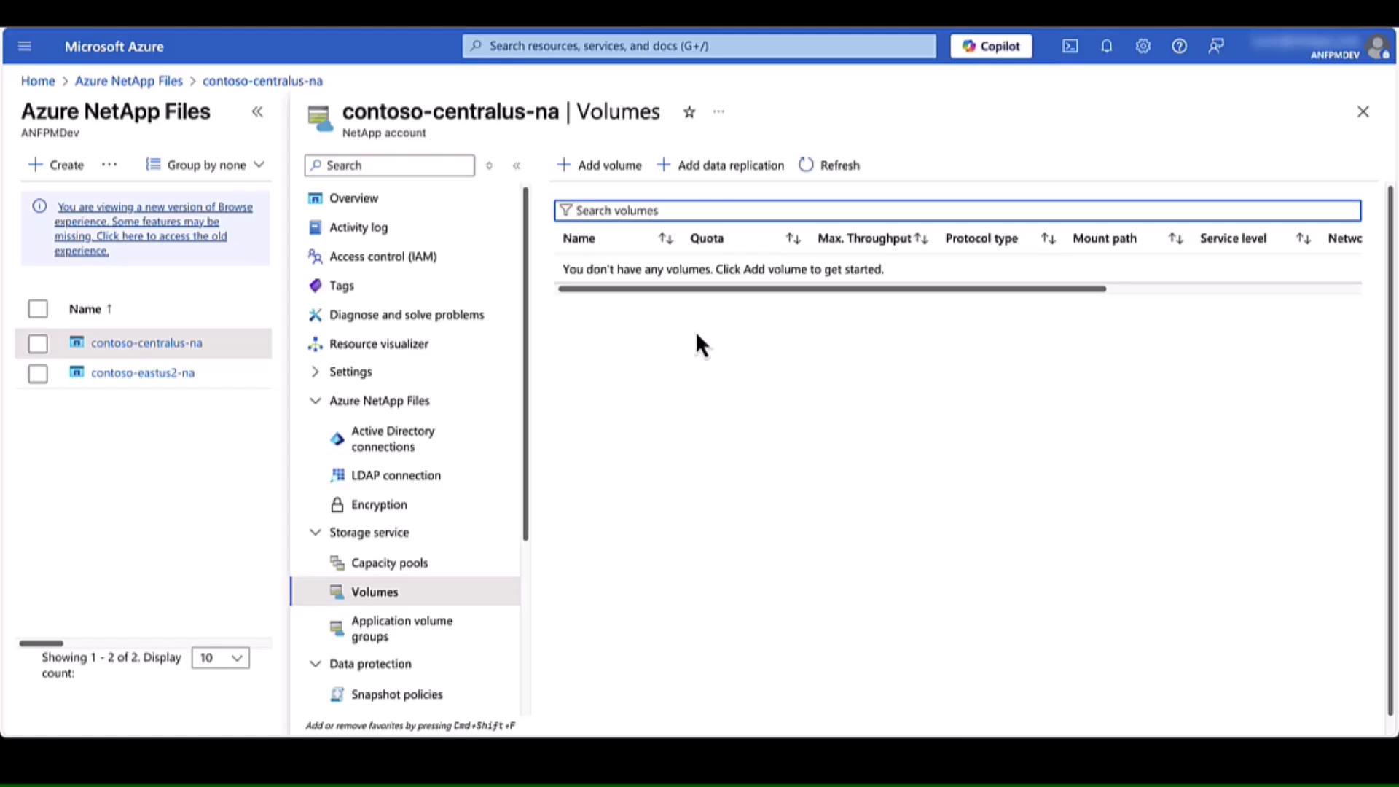
pyautogui.click(399, 629)
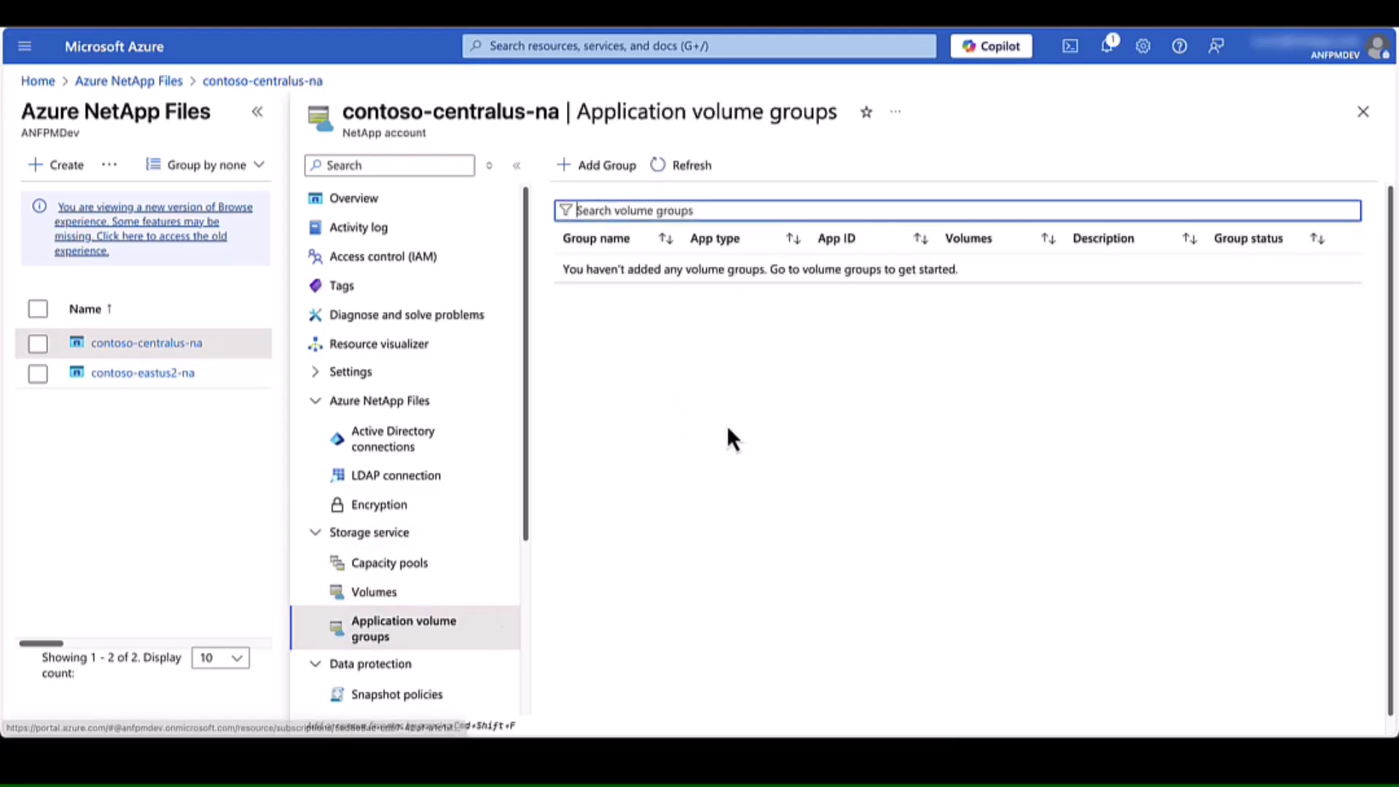
# Switch to Postman, review the ANFPMDEV environment variables, and send the Get AAD Token request
pyautogui.hotkey('ctrl', 'Right')
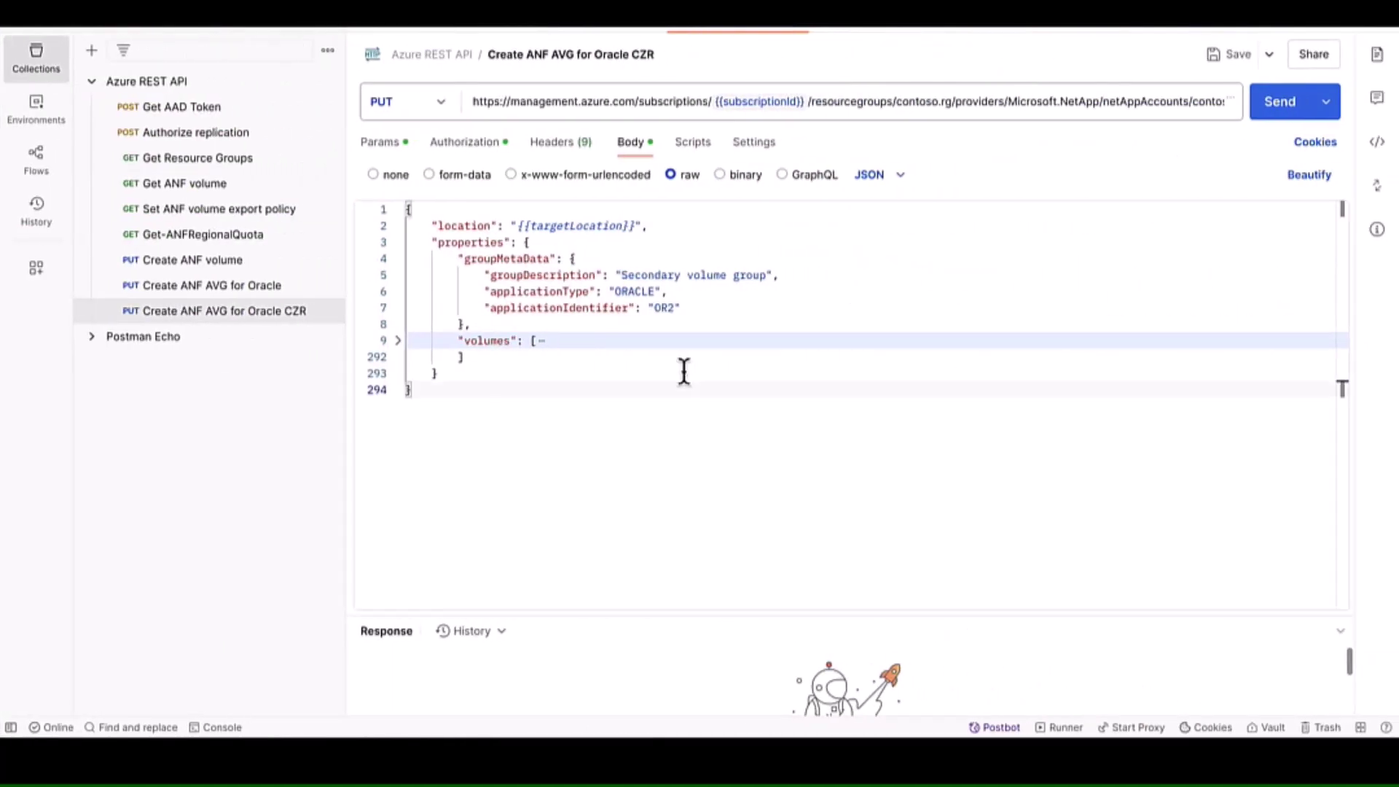
pyautogui.click(462, 28)
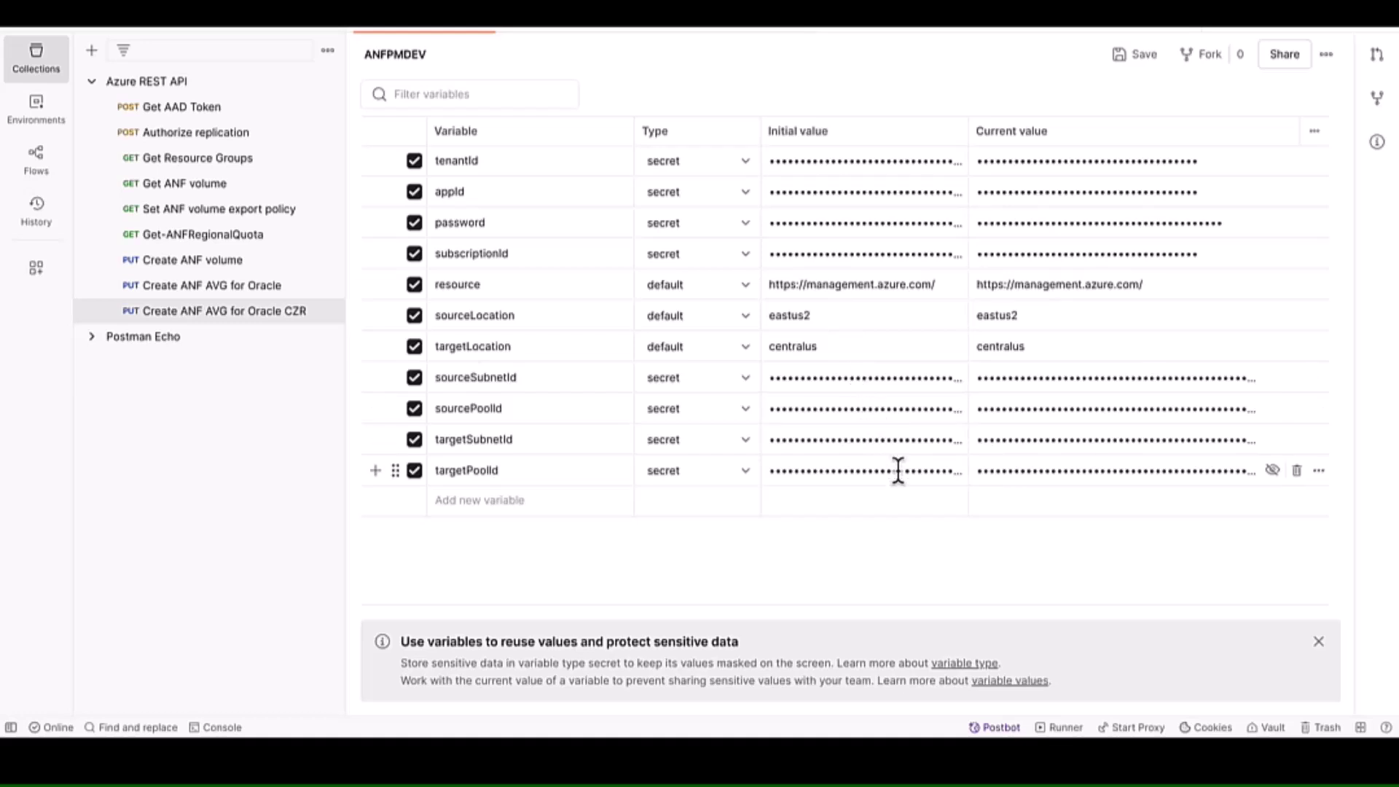
pyautogui.click(572, 31)
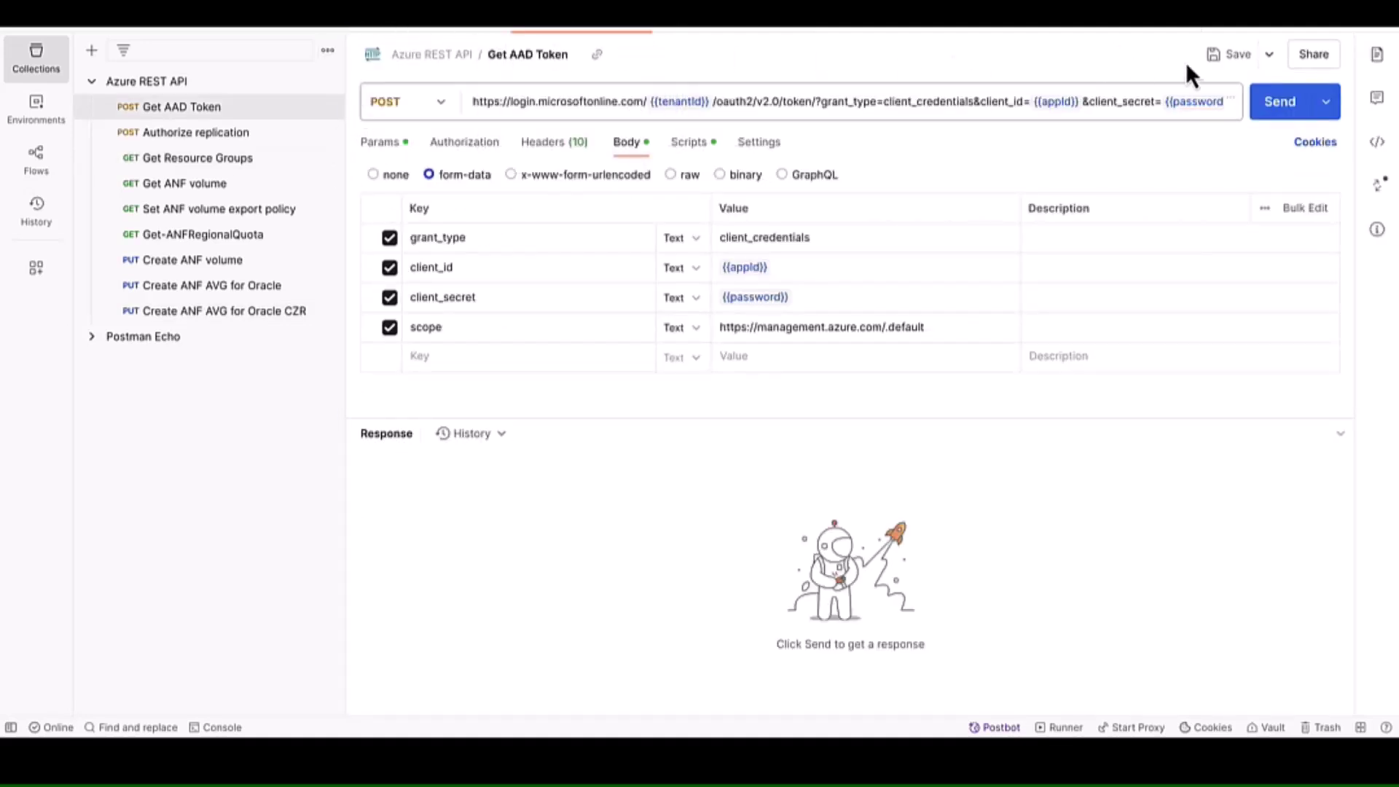
pyautogui.click(1279, 105)
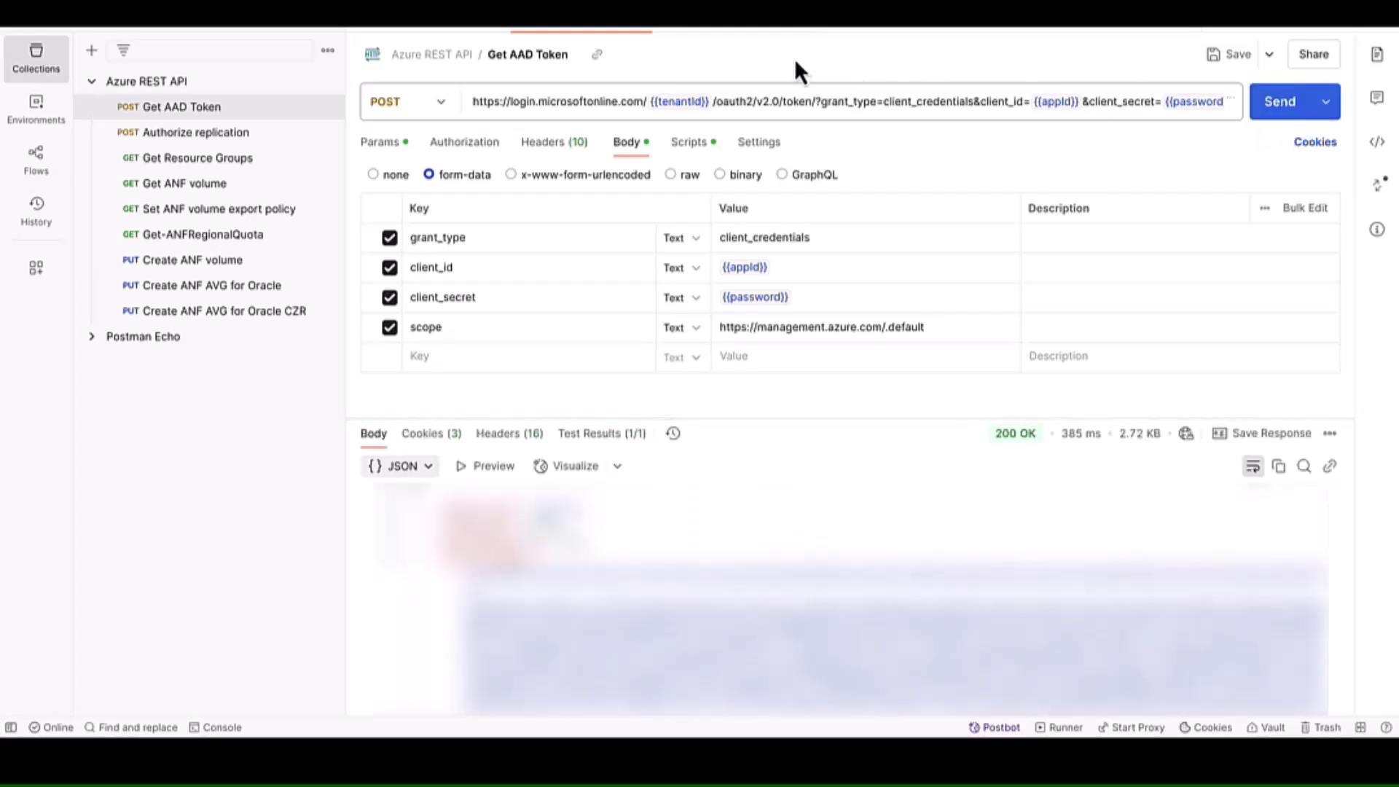
# Go to the Create ANF AVG for Oracle CZR request and inspect the targetLocation variable in its body
pyautogui.click(737, 28)
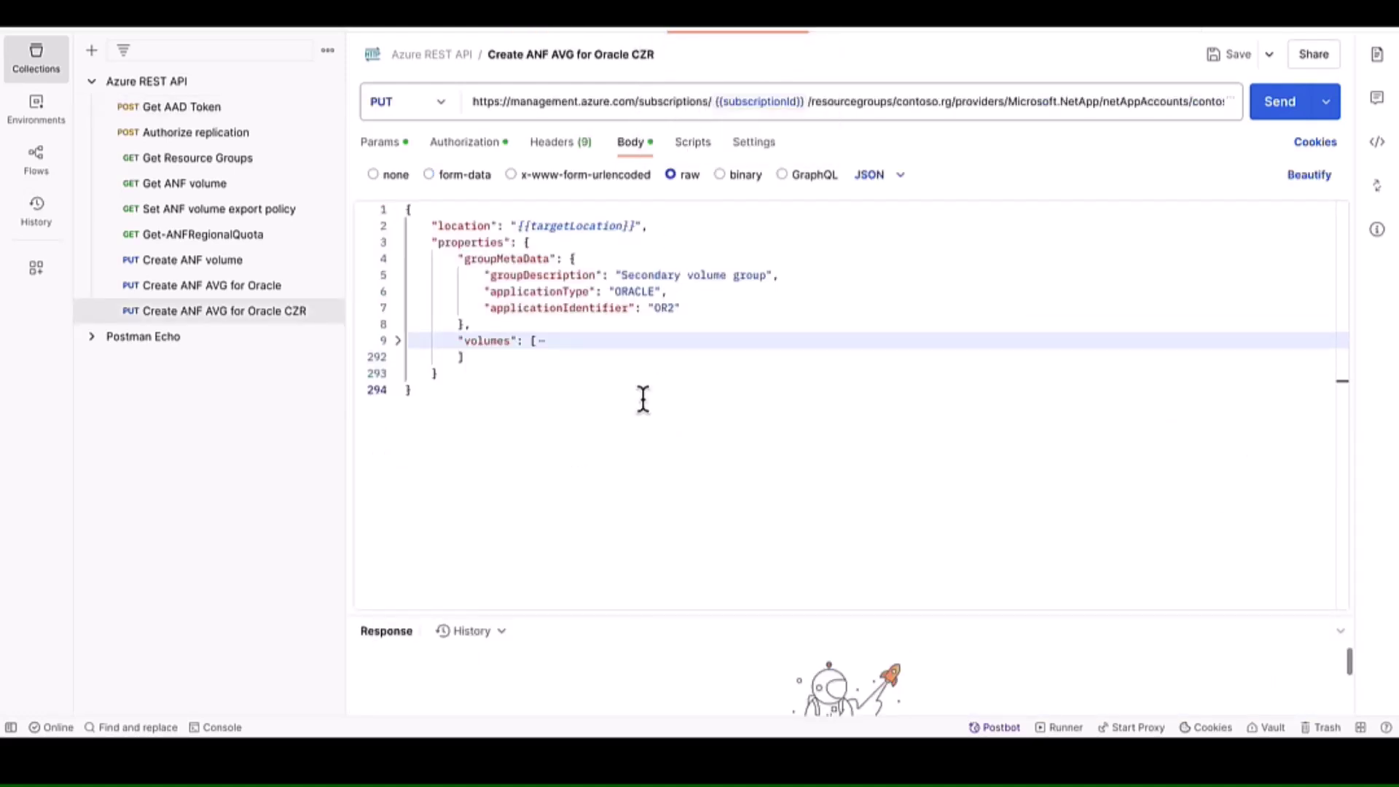
pyautogui.click(1249, 476)
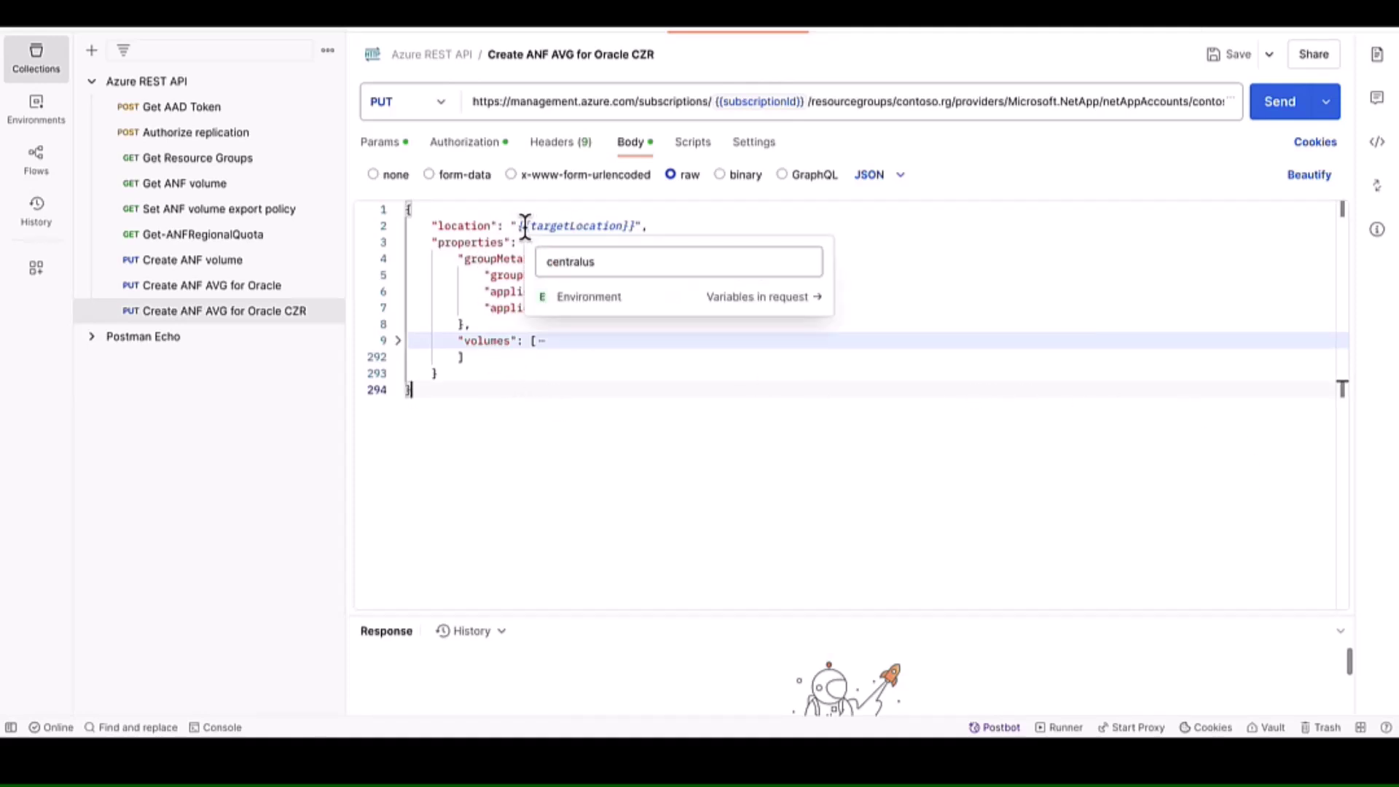
pyautogui.moveTo(578, 226)
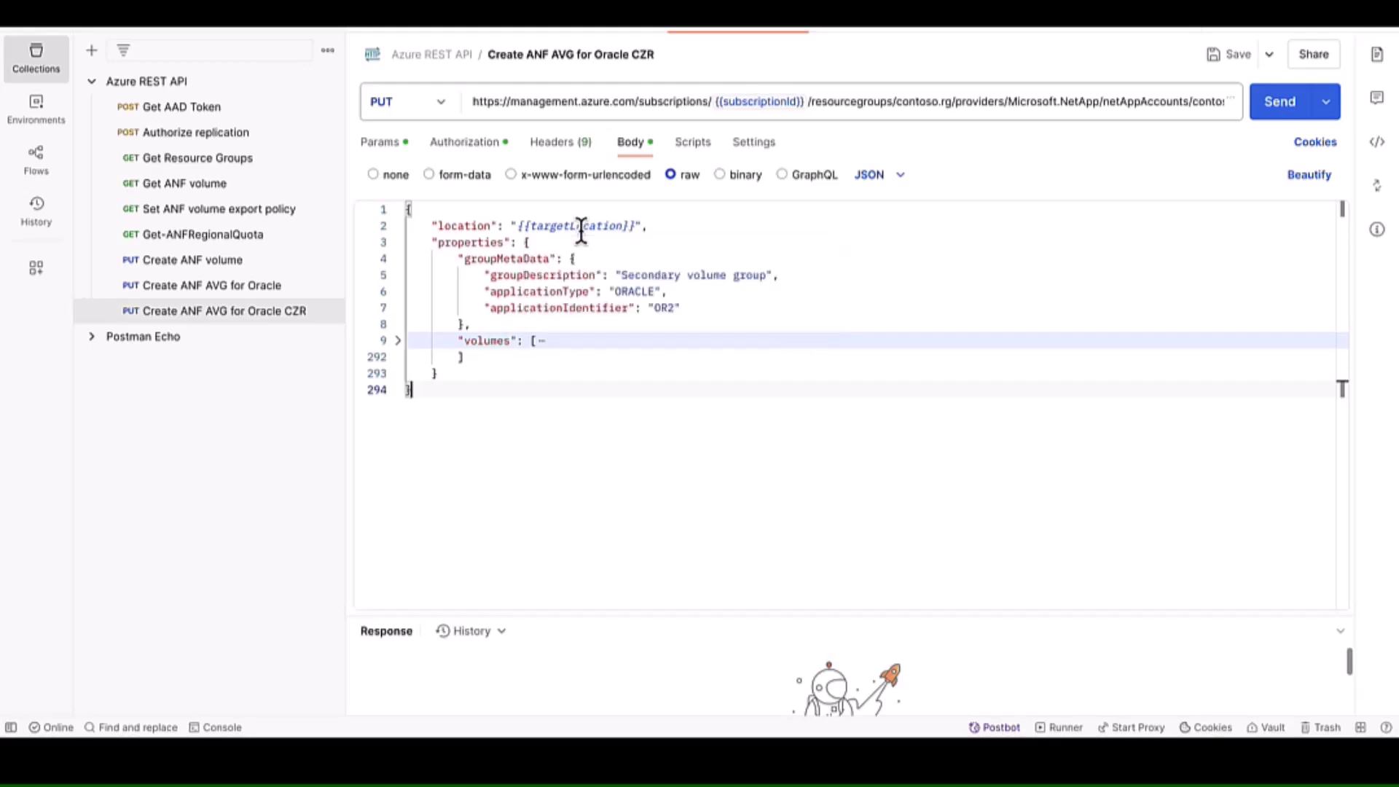
# Examine the full PUT request URL, highlighting the volume group name crravgfromapitest and the API version 2025-01-01
pyautogui.click(473, 106)
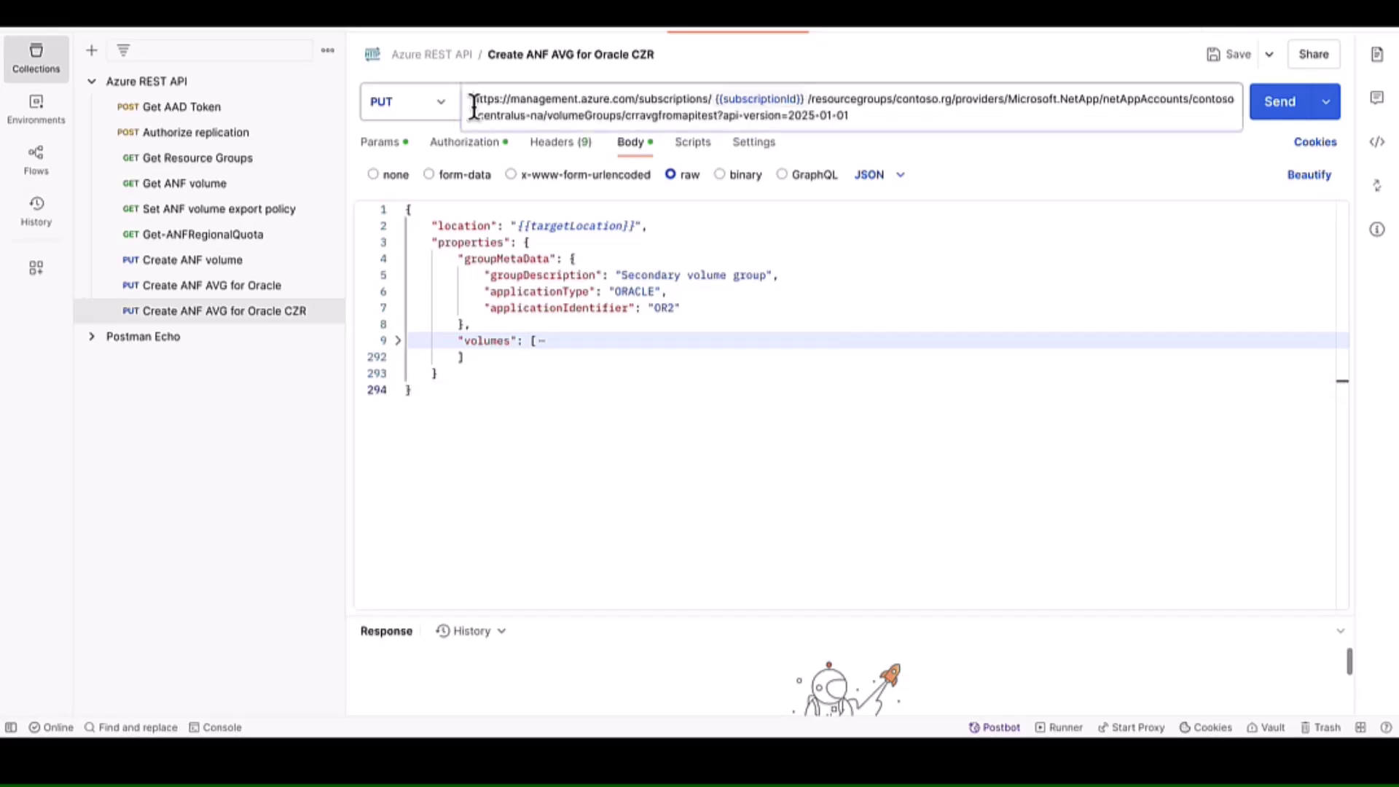
pyautogui.moveTo(472, 100); pyautogui.dragTo(849, 116)
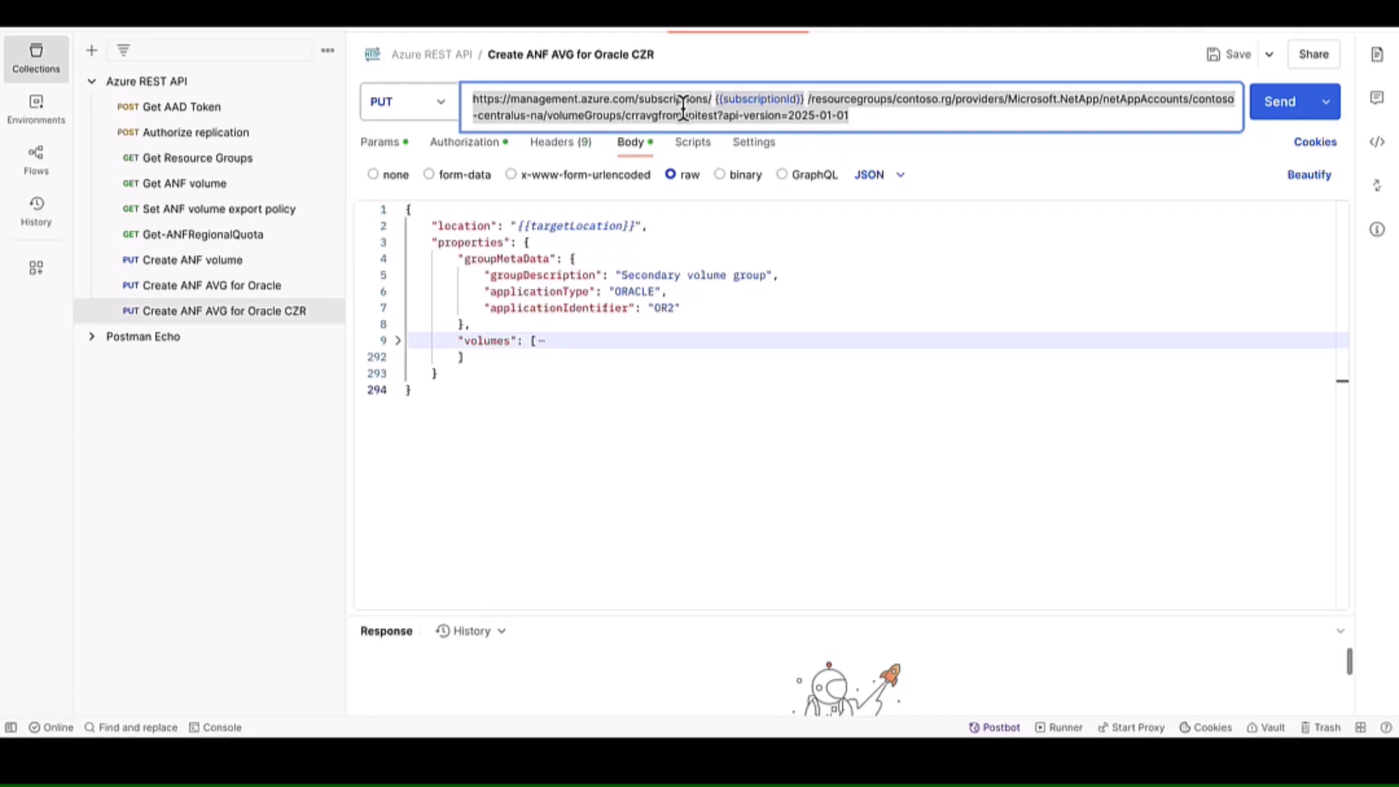
pyautogui.click(627, 115)
pyautogui.moveTo(627, 115); pyautogui.dragTo(718, 116)
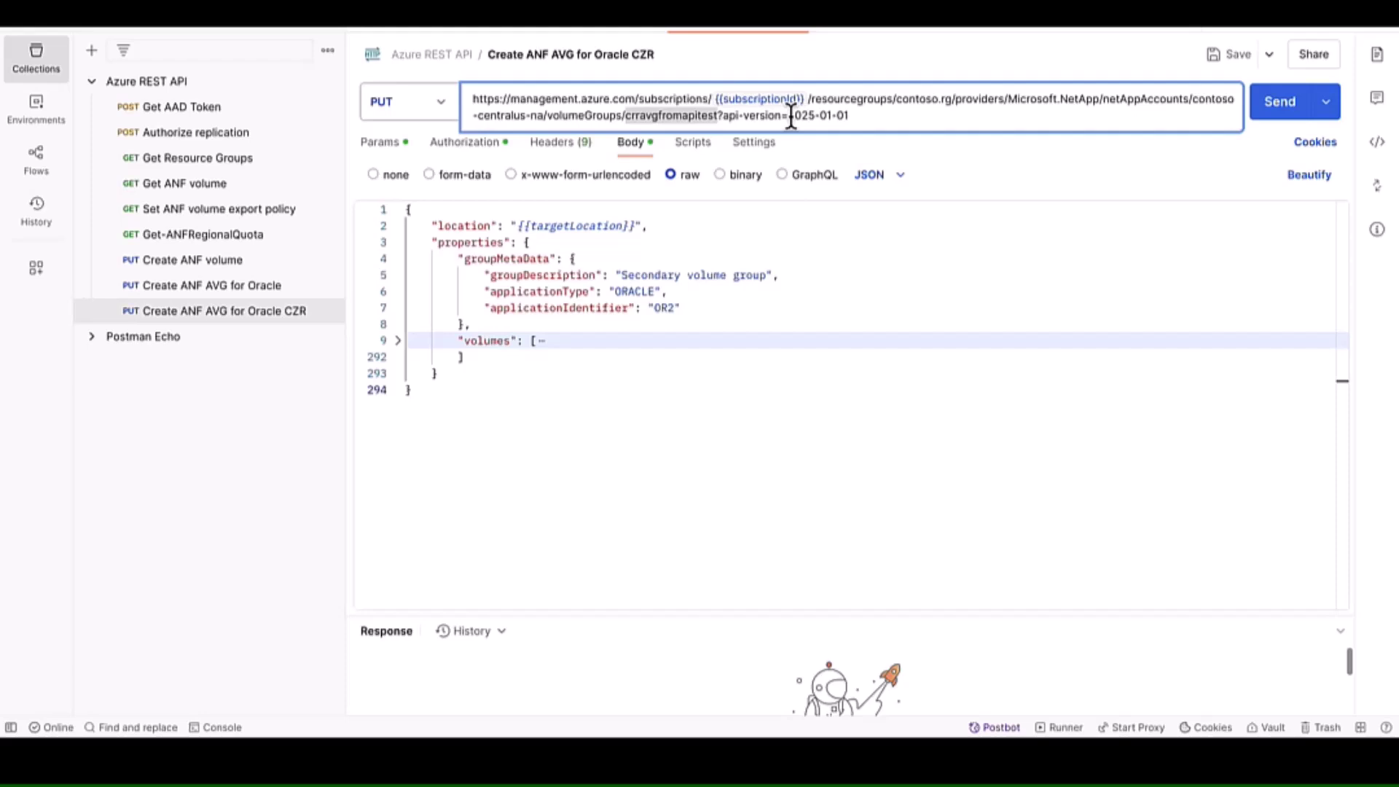
pyautogui.moveTo(790, 116); pyautogui.dragTo(850, 116)
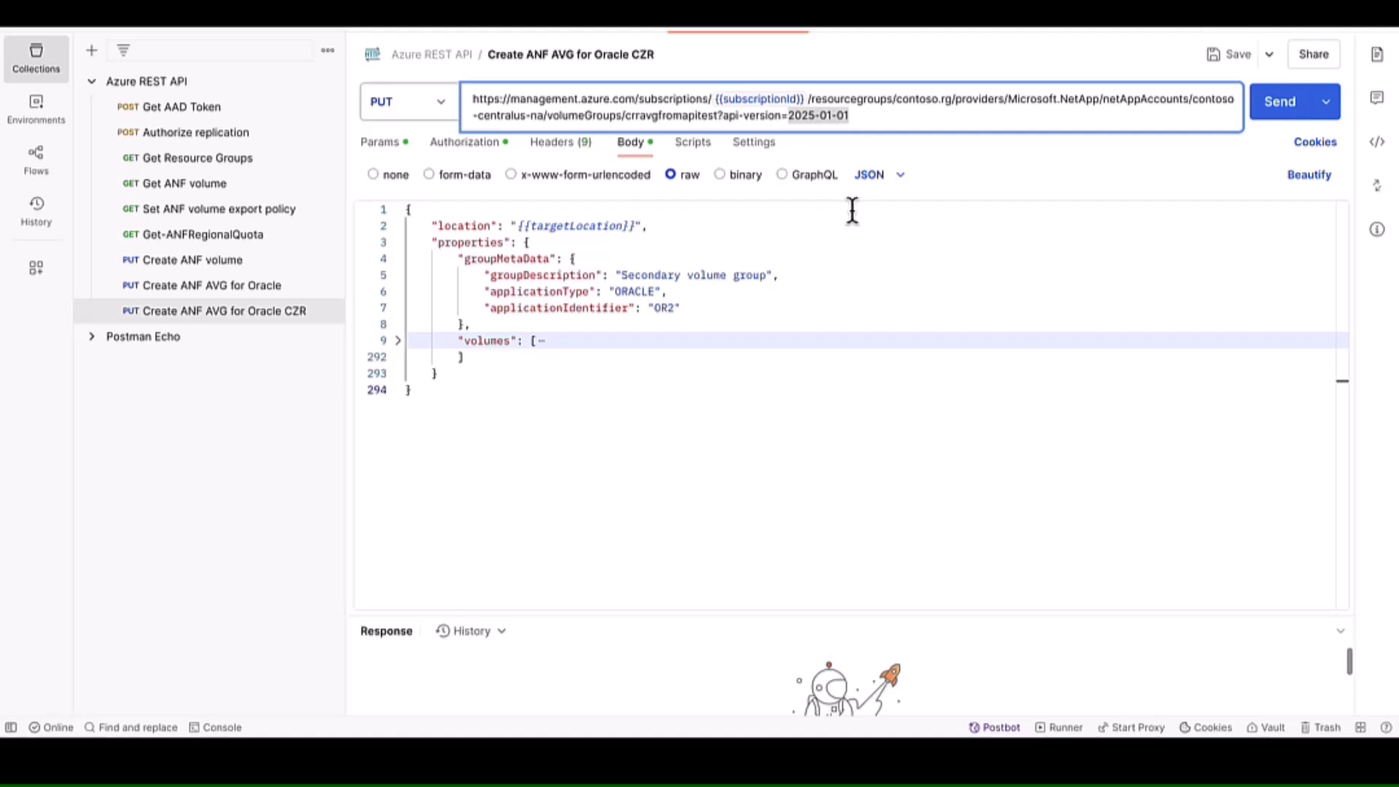
# Expand the volumes array in the request body and examine the first volume's properties from its name down to the data protection block
pyautogui.click(604, 243)
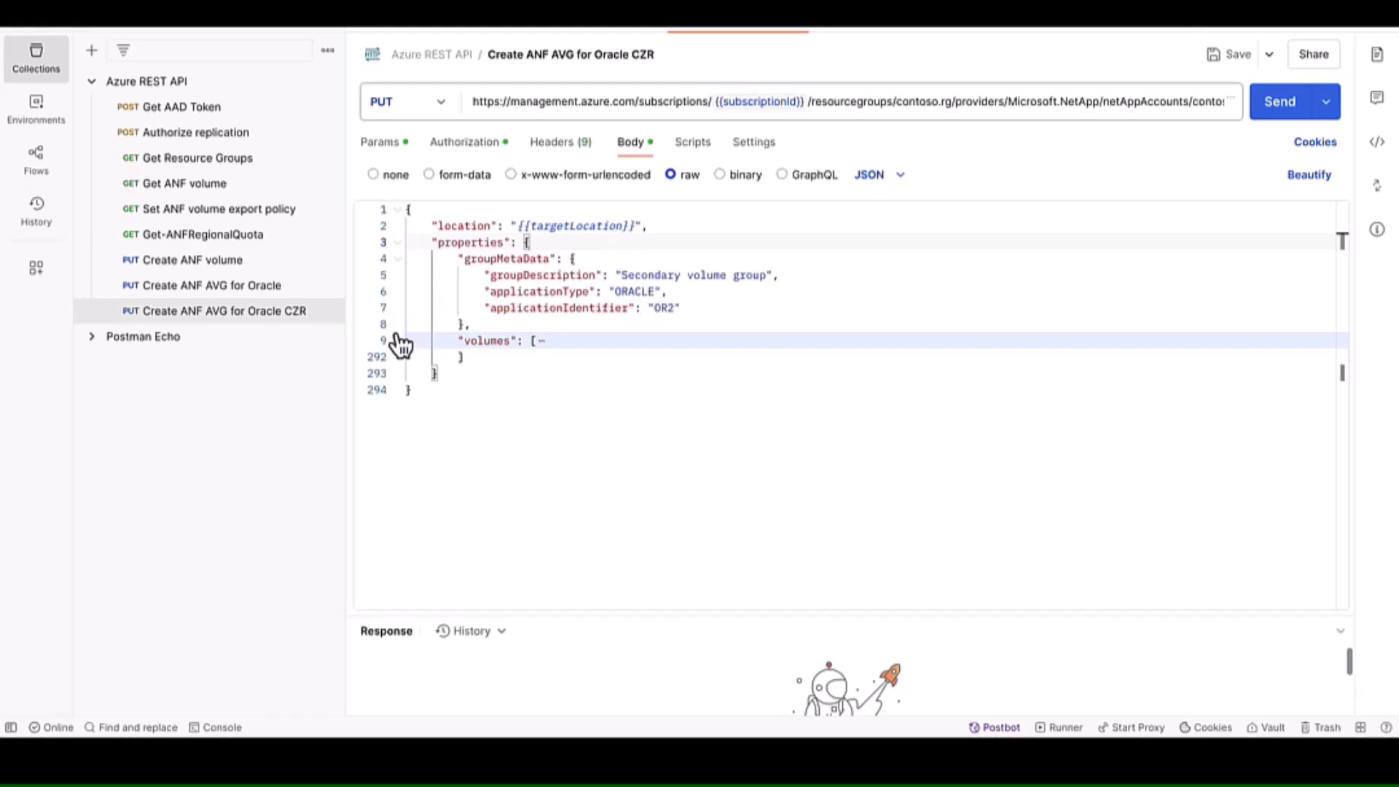
pyautogui.click(536, 340)
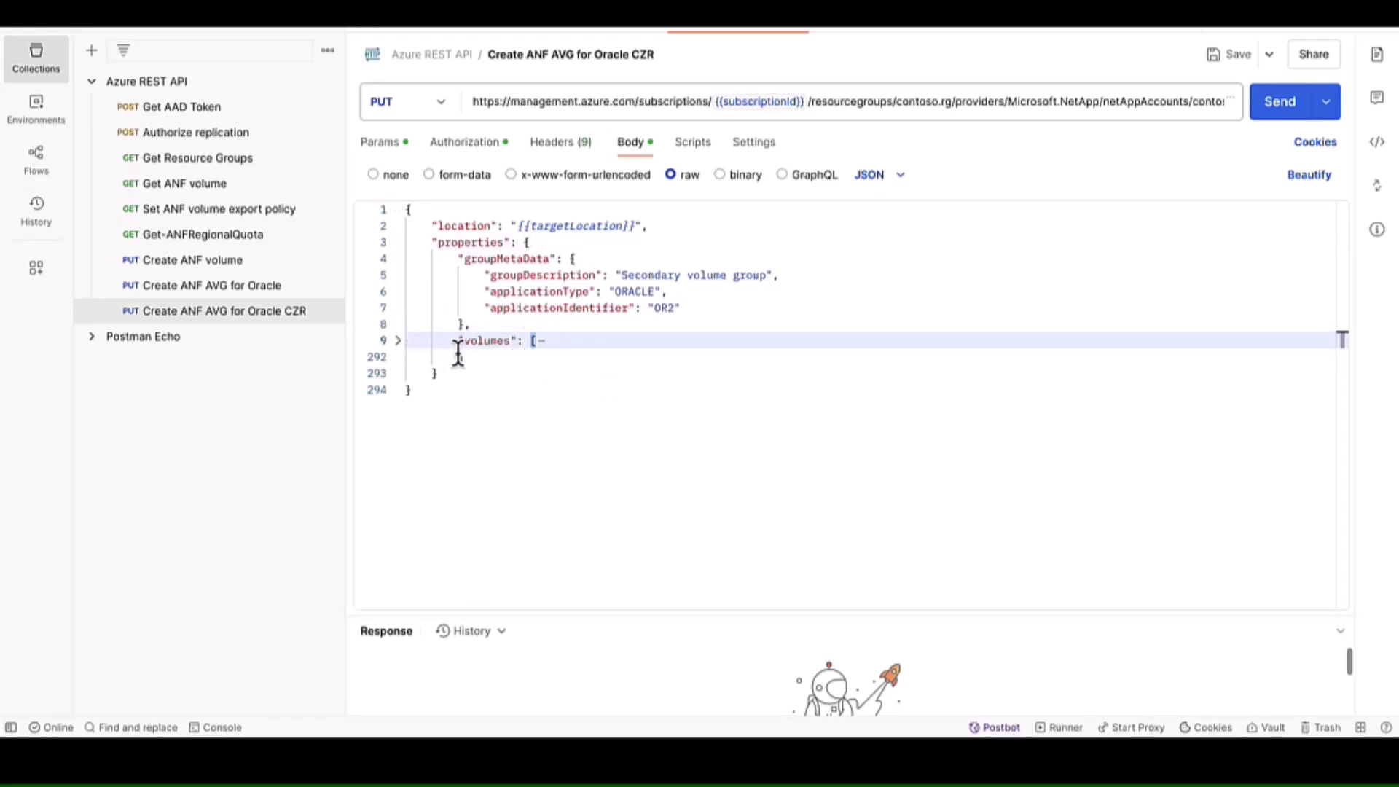
pyautogui.click(397, 340)
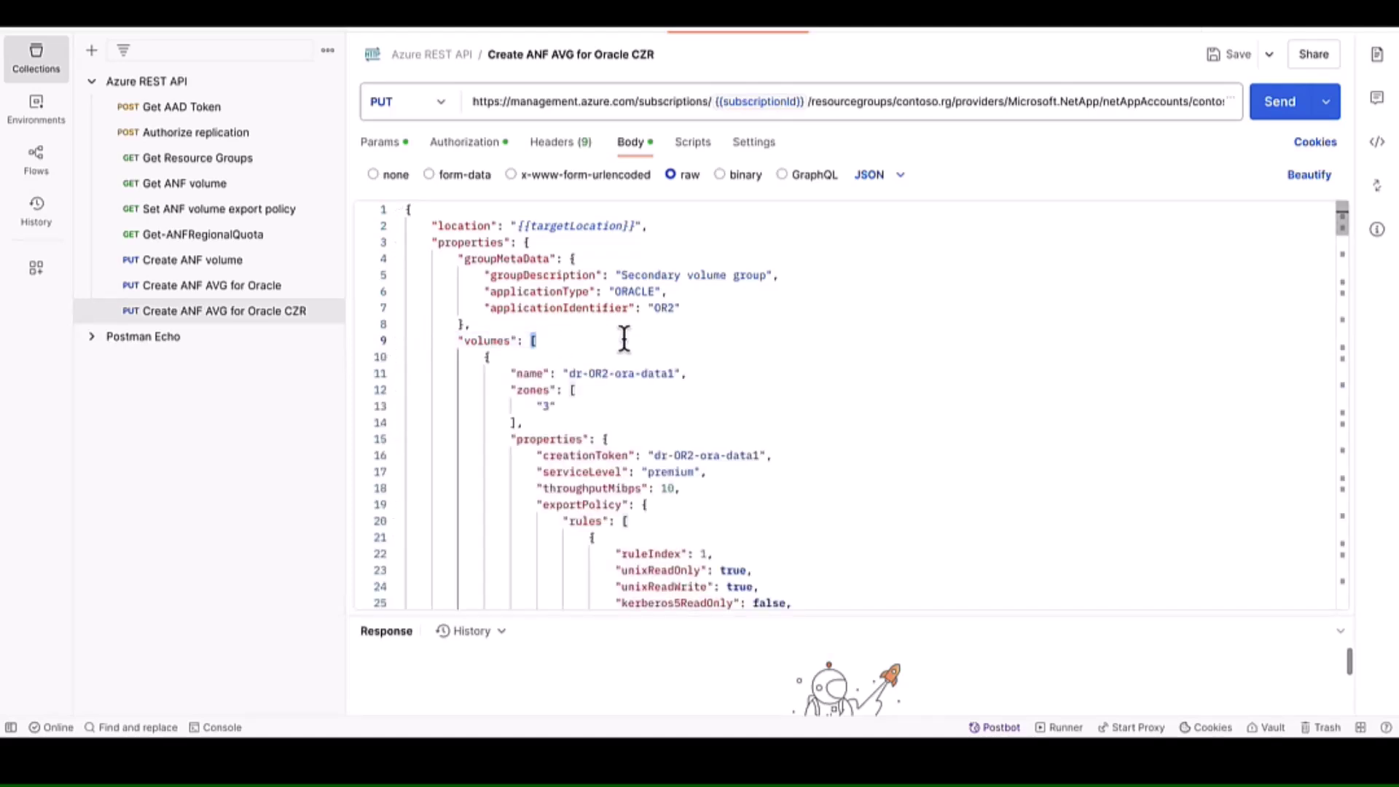
pyautogui.scroll(-2, 624, 337)
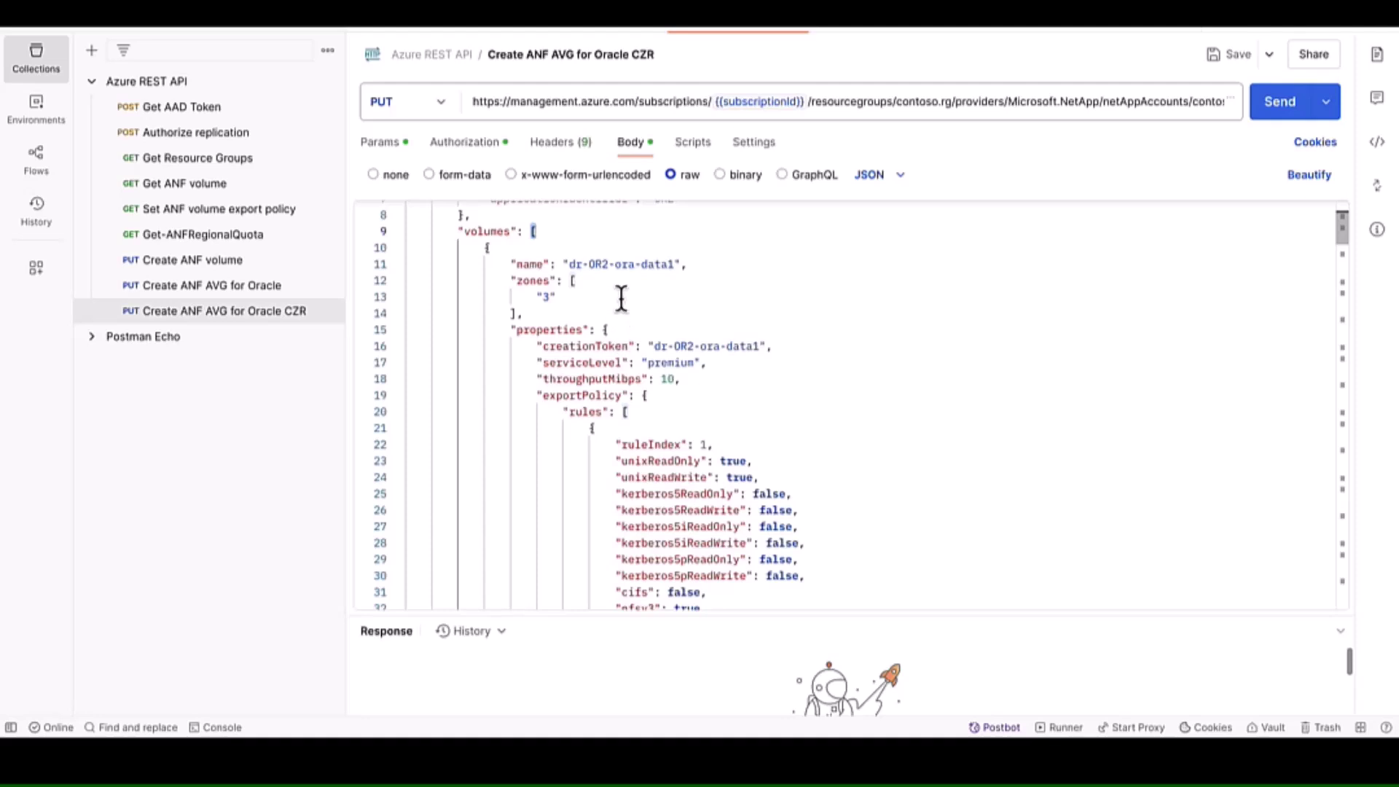
pyautogui.scroll(-2, 687, 344)
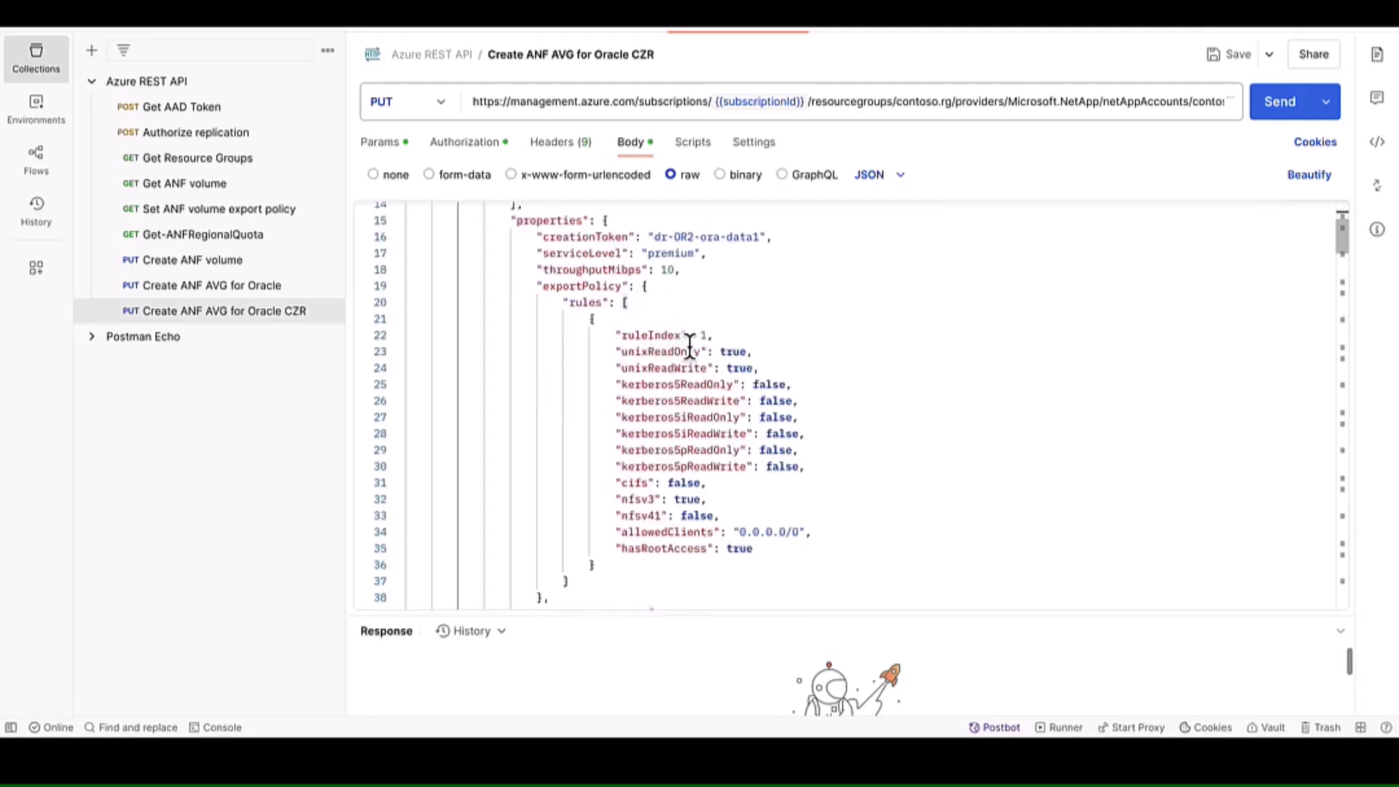
pyautogui.scroll(-2, 690, 343)
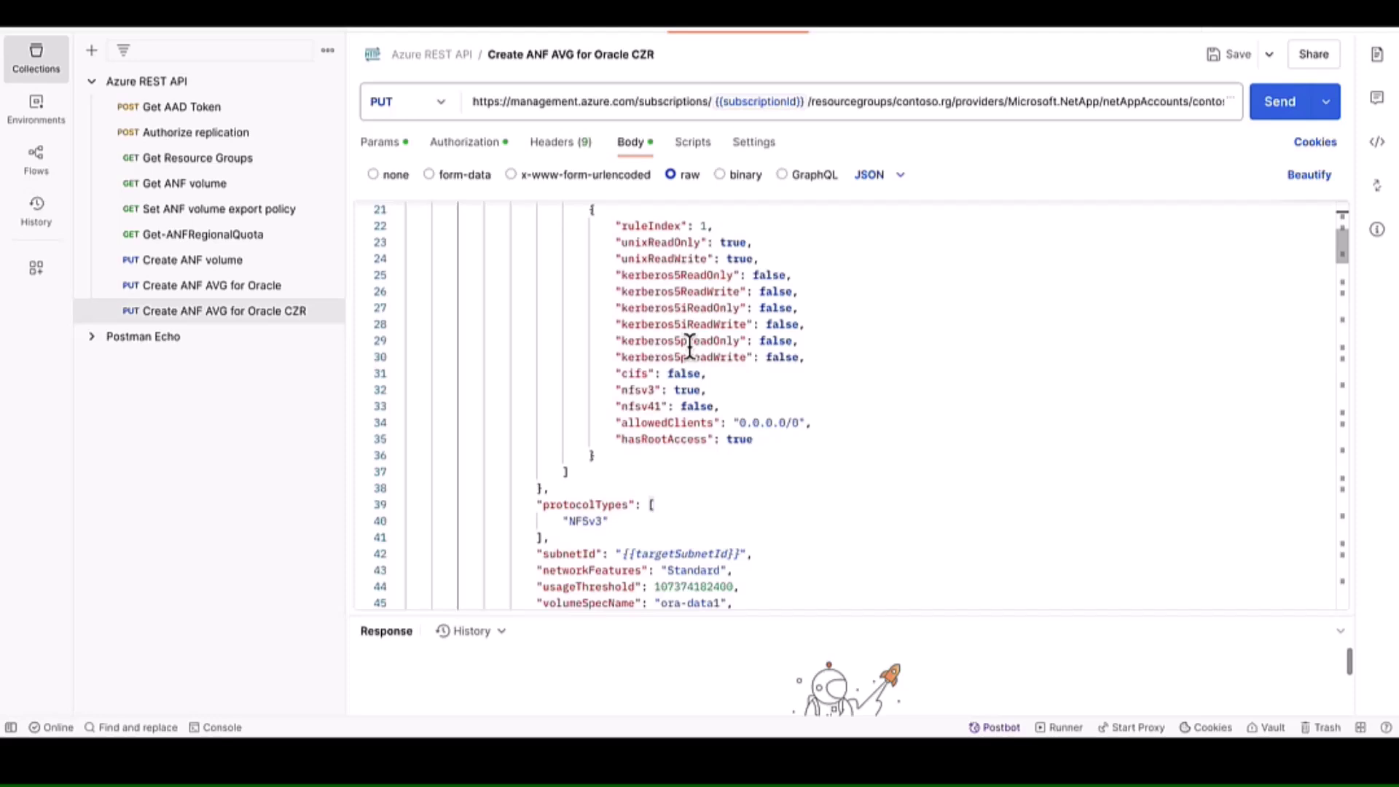
pyautogui.scroll(-2, 689, 345)
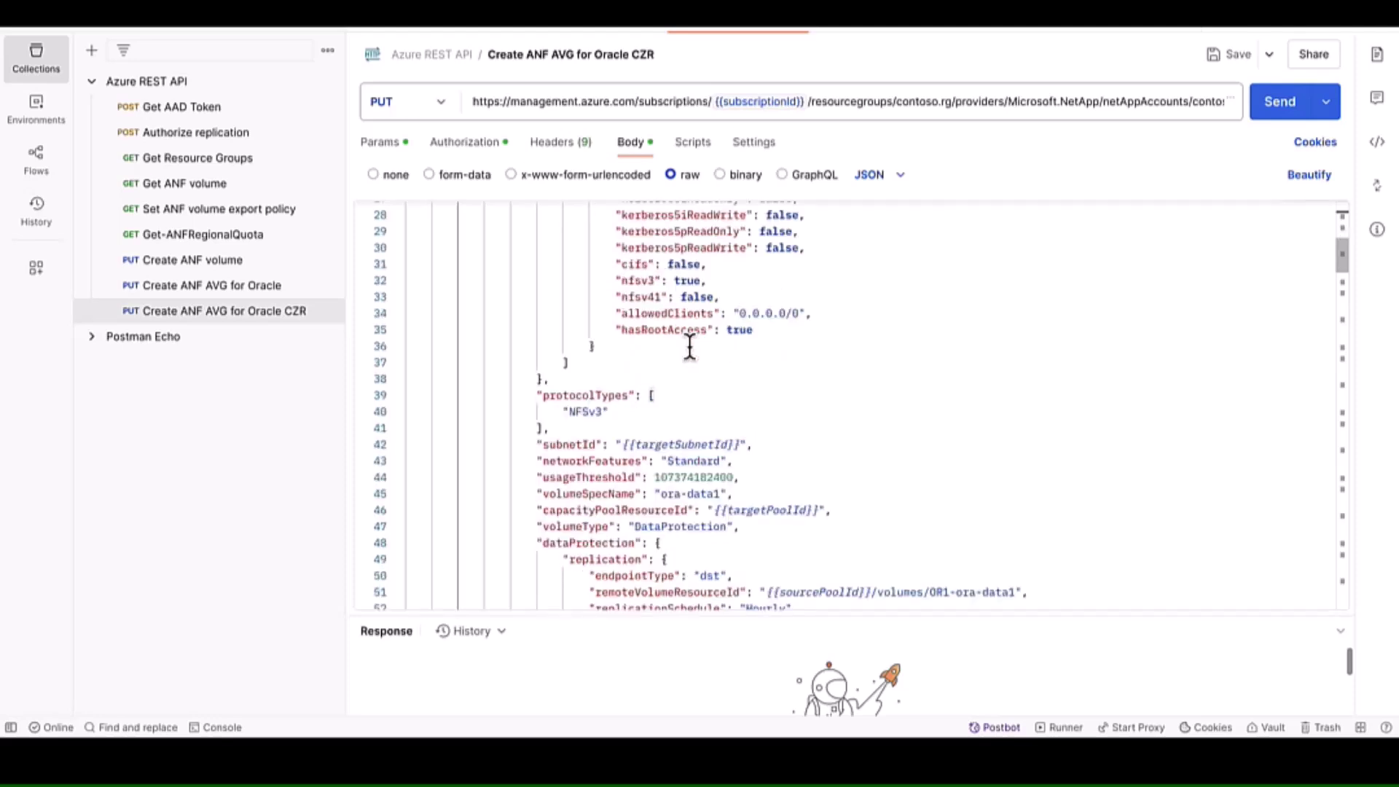
pyautogui.scroll(-2, 690, 346)
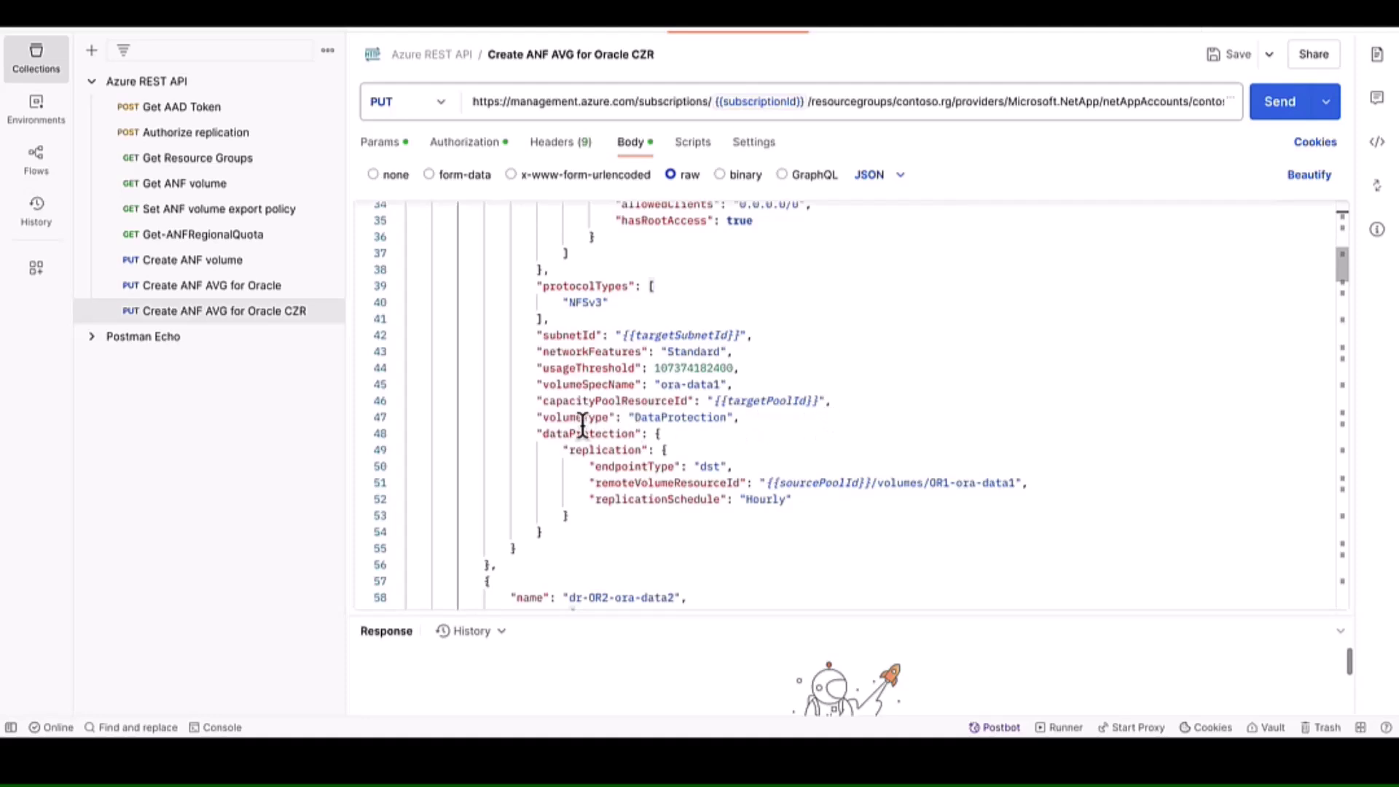
# Examine the first volume's volumeType and its replication endpointType, remoteVolumeResourceId and replicationSchedule by highlighting each one
pyautogui.moveTo(543, 417); pyautogui.dragTo(728, 417)
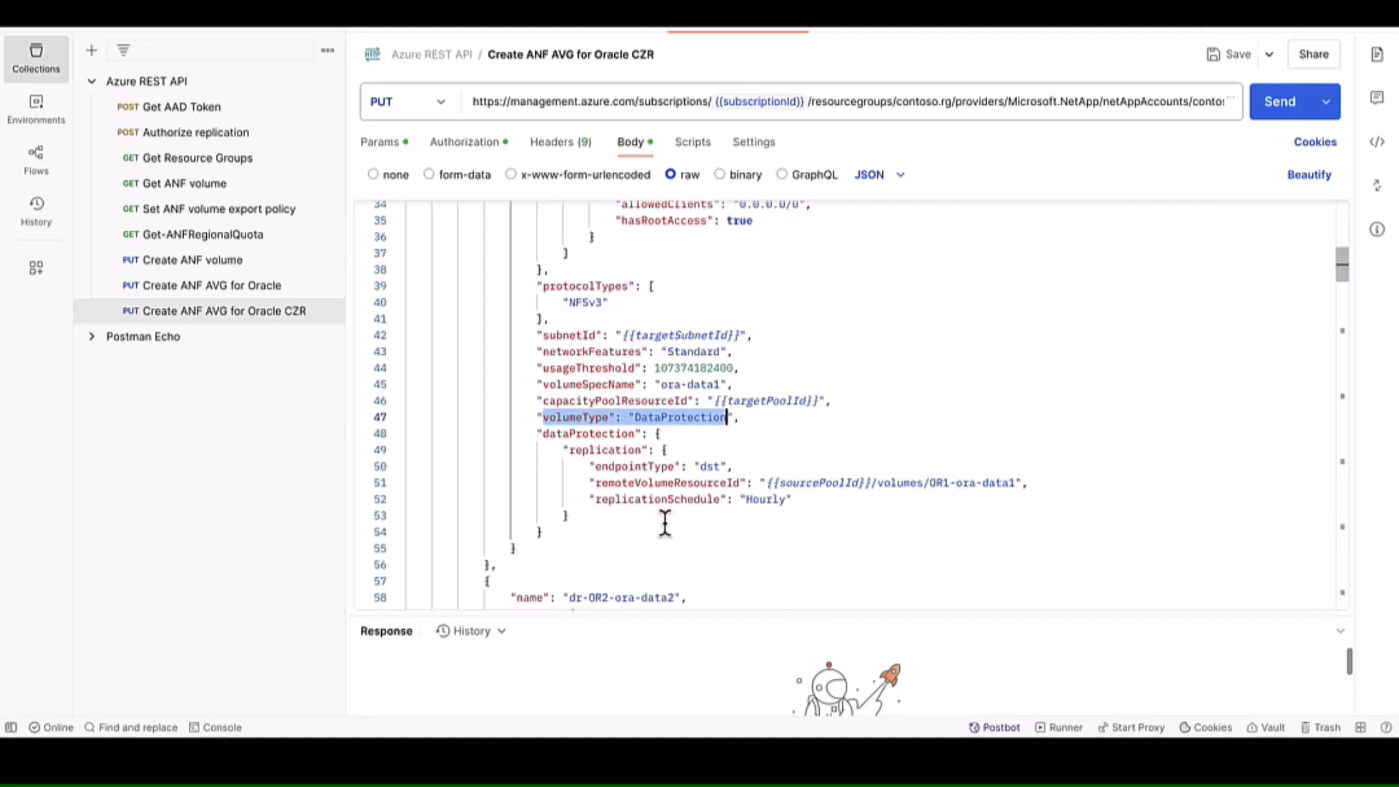
pyautogui.click(540, 531)
pyautogui.moveTo(594, 467); pyautogui.dragTo(718, 472)
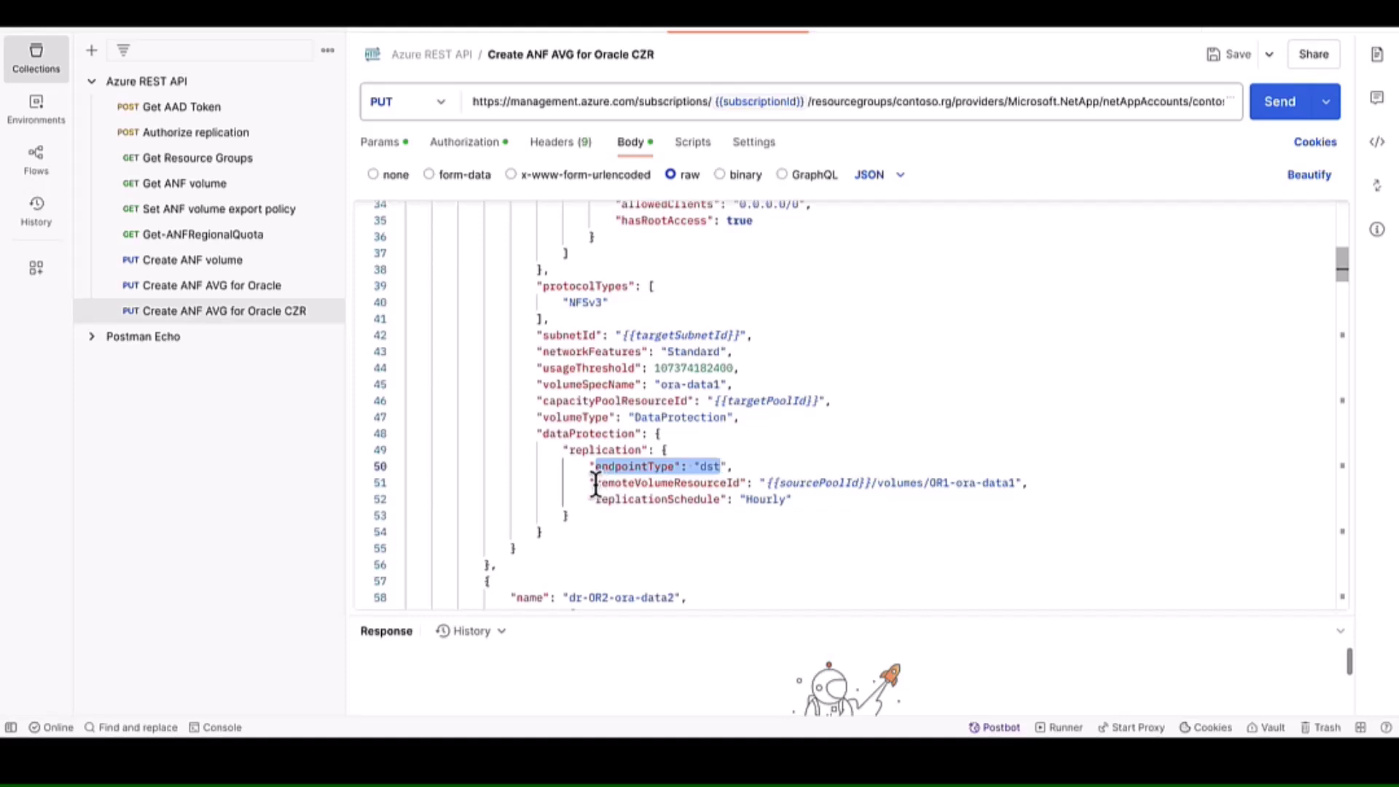
pyautogui.moveTo(596, 483); pyautogui.dragTo(740, 483)
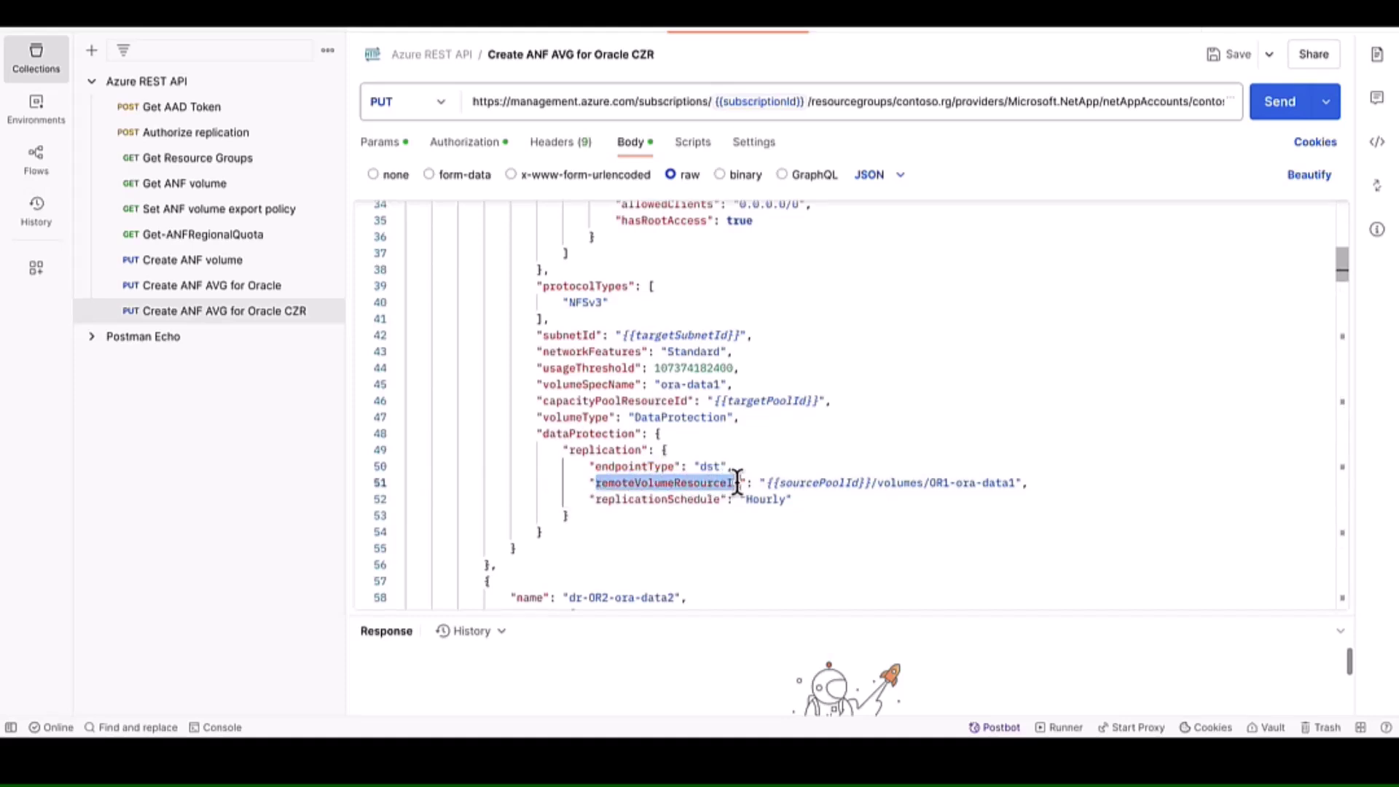
pyautogui.moveTo(595, 500); pyautogui.dragTo(721, 499)
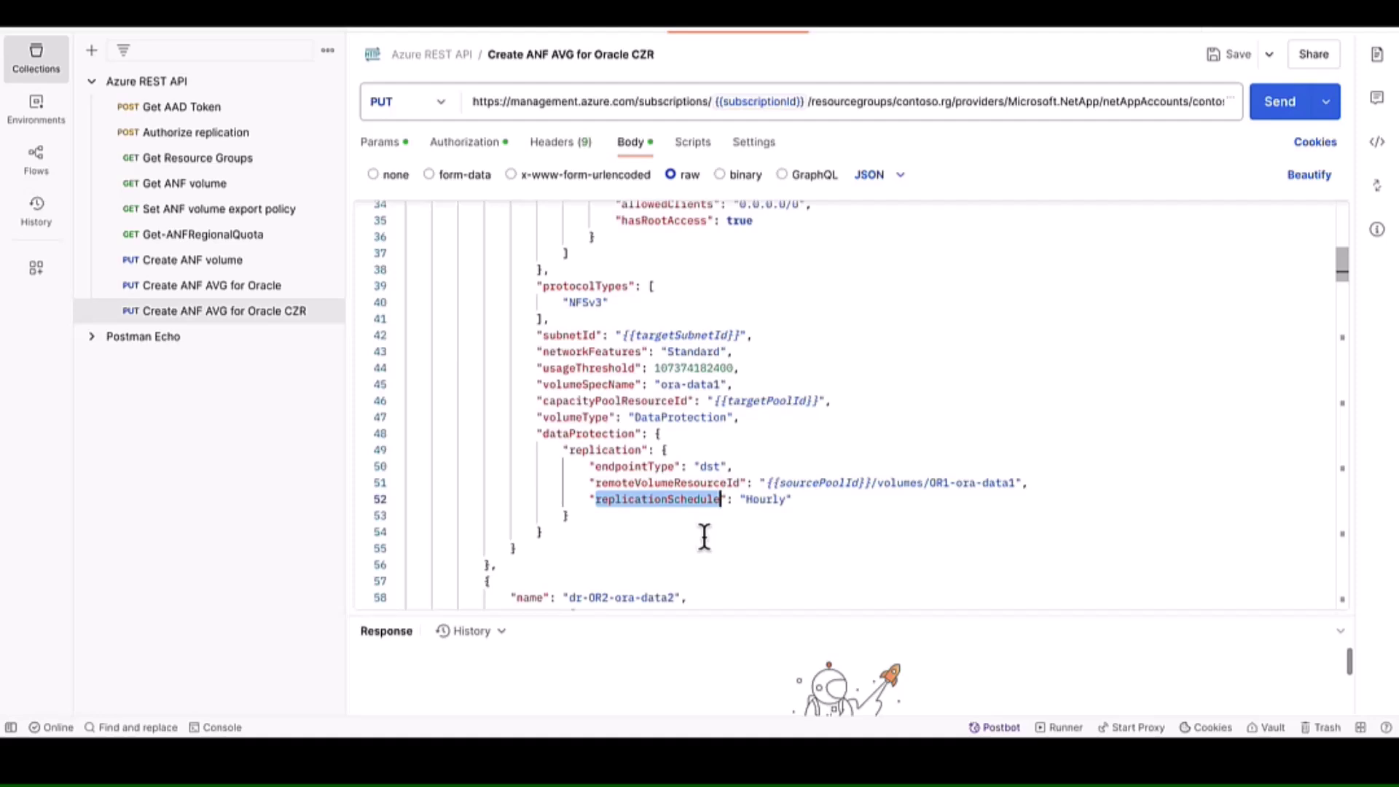
pyautogui.click(705, 537)
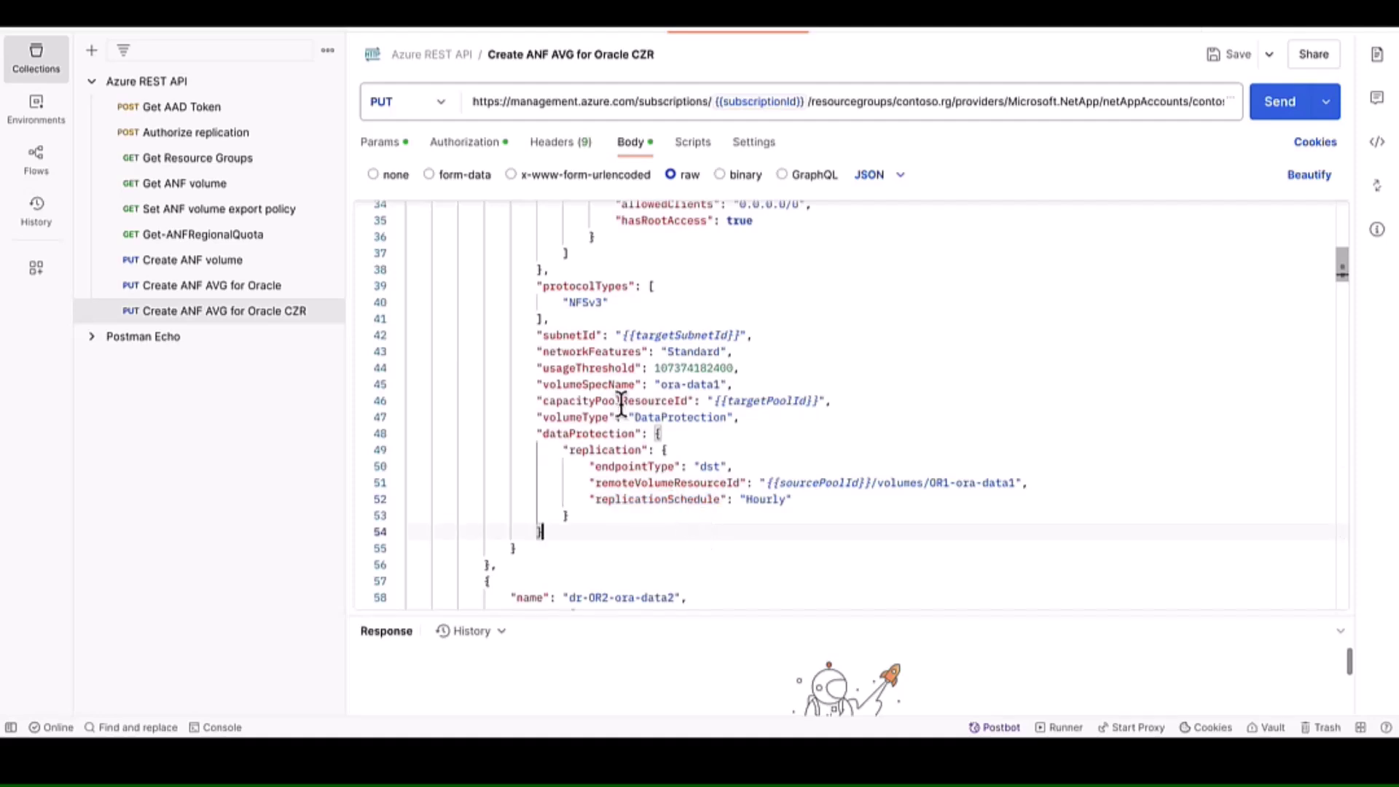
# Examine the request body's data2, log and log-mirror volume entries, highlighting each volume's name suffix
pyautogui.scroll(-5, 608, 399)
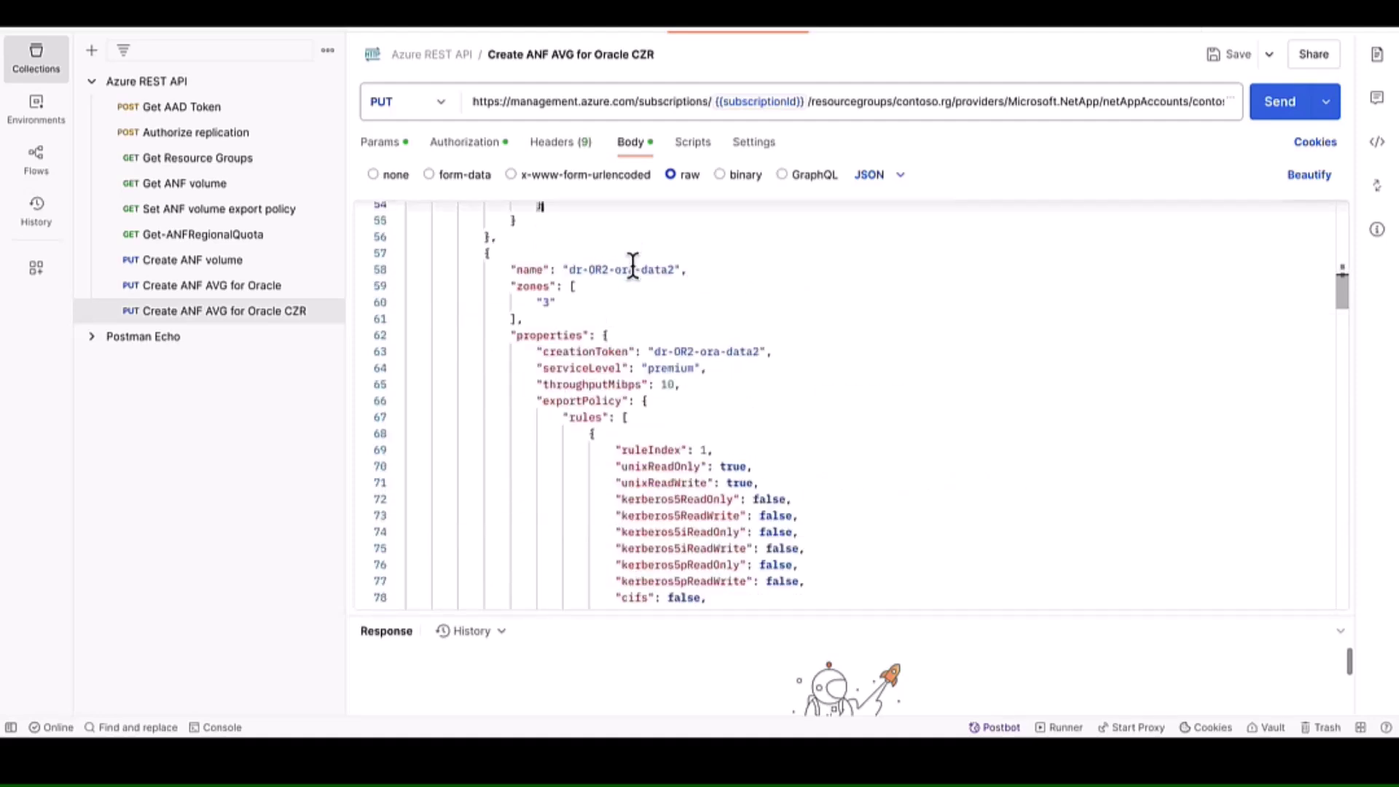
pyautogui.moveTo(635, 270); pyautogui.dragTo(675, 270)
pyautogui.scroll(-7, 974, 485)
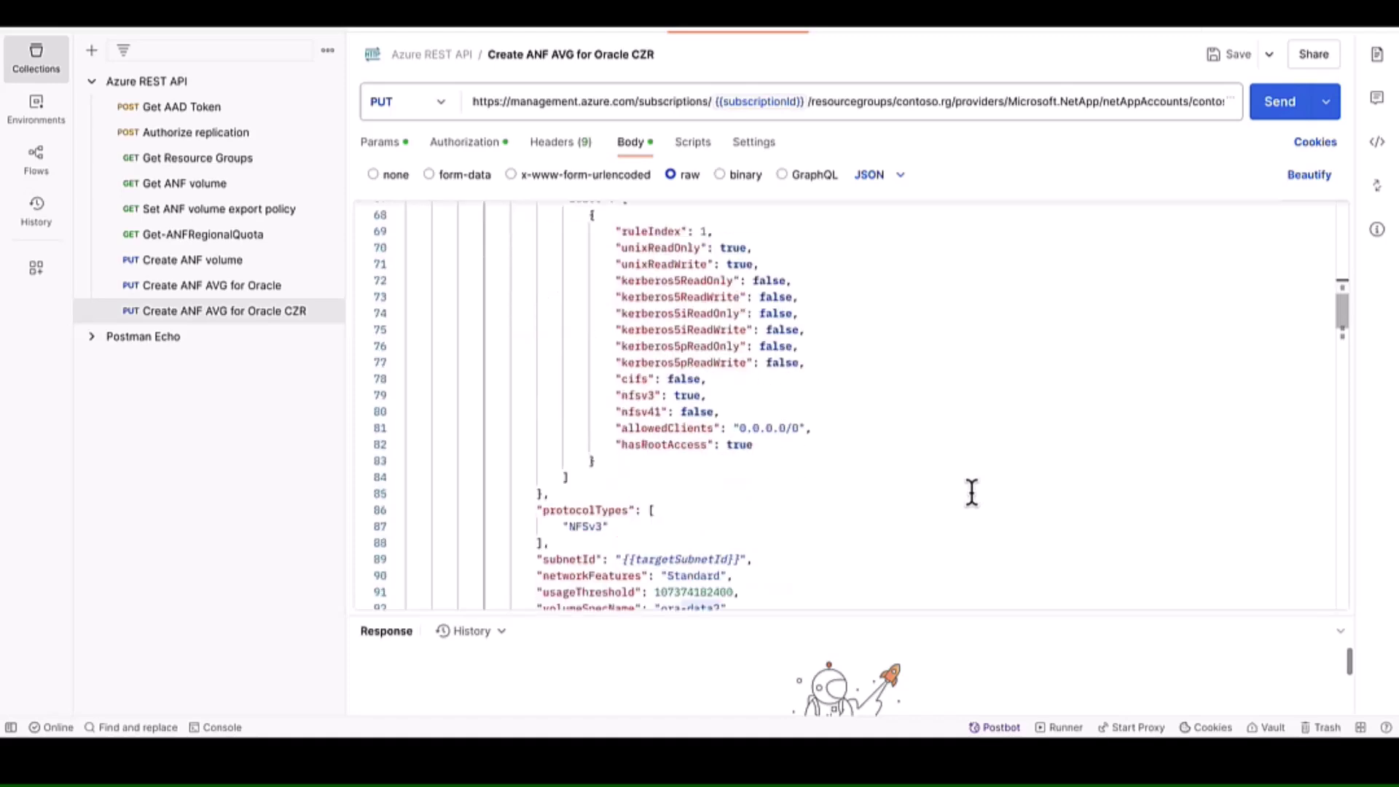
pyautogui.scroll(-2, 971, 493)
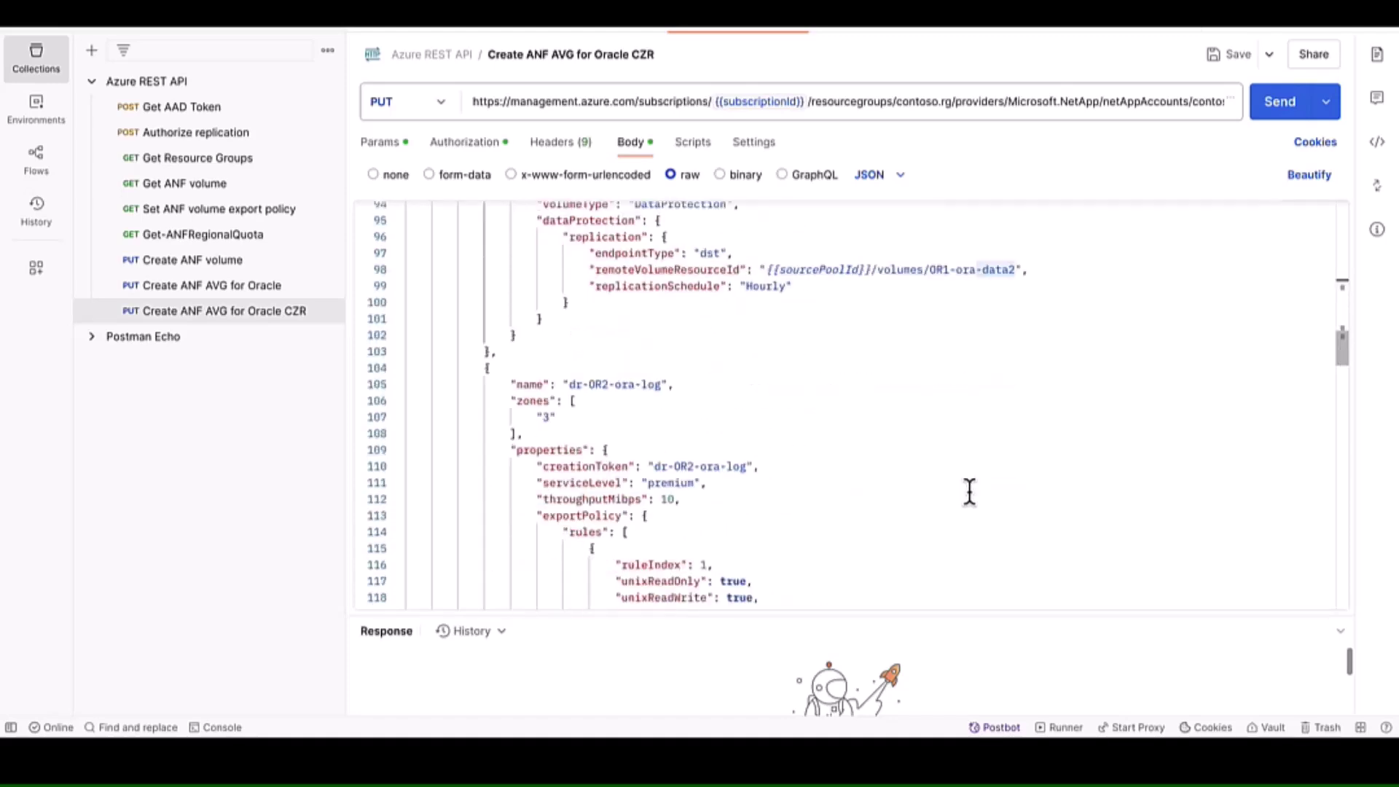
pyautogui.moveTo(635, 384); pyautogui.dragTo(654, 384)
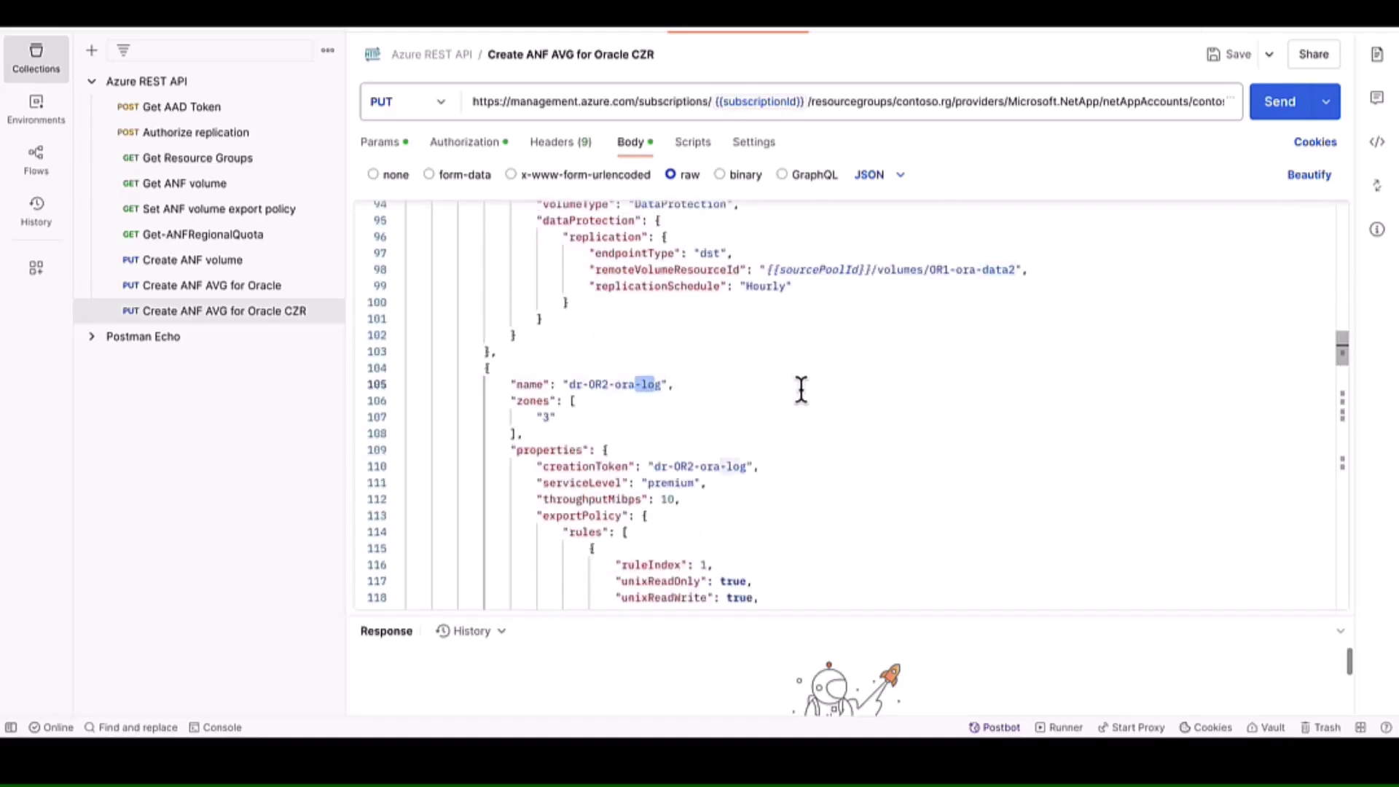
pyautogui.scroll(-10, 801, 389)
pyautogui.scroll(-6, 801, 389)
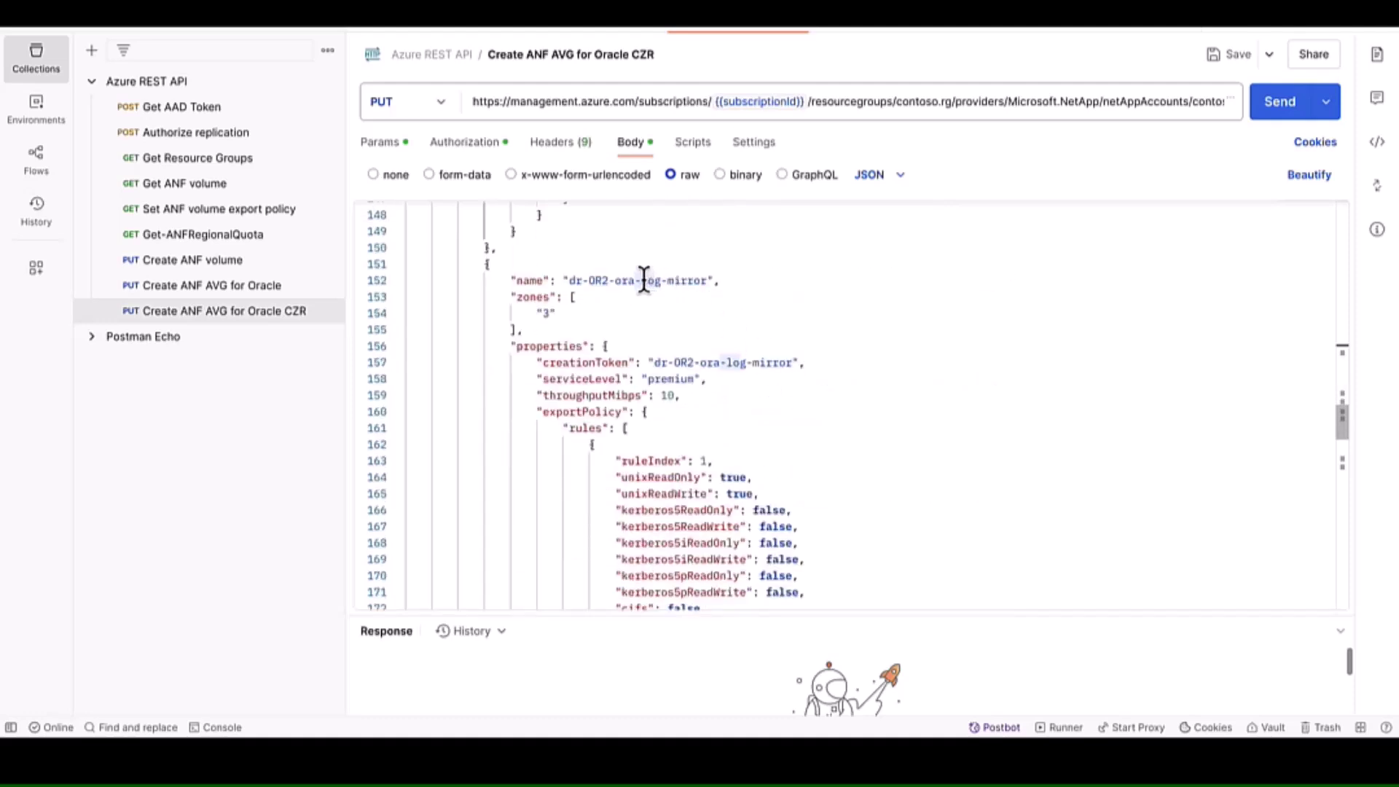
pyautogui.moveTo(643, 280); pyautogui.dragTo(712, 281)
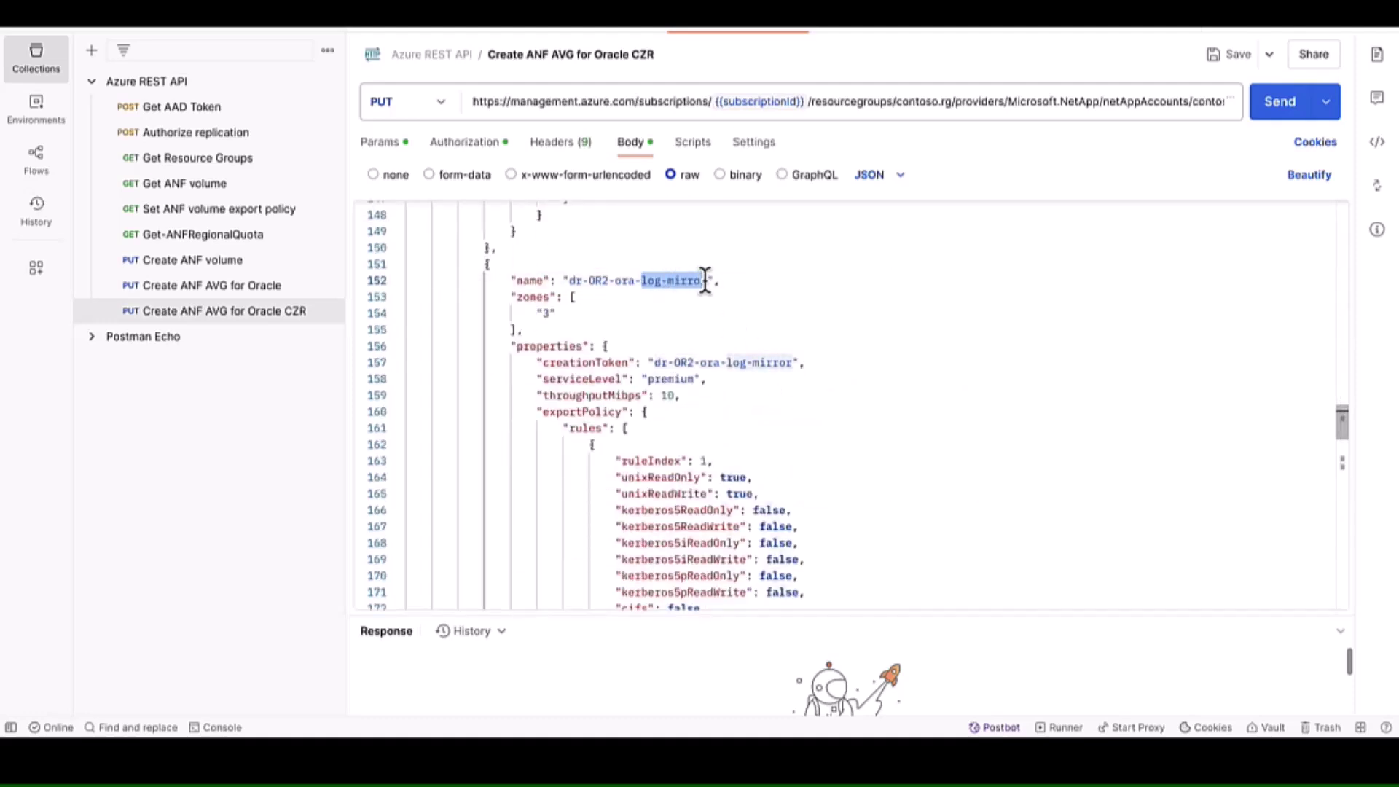
# Examine the log-mirror replication block and the dr-OR2-ora-binary and dr-OR2-ora-backup volume entries, highlighting the binary and backup name suffixes
pyautogui.scroll(-10, 937, 435)
pyautogui.scroll(-4, 937, 434)
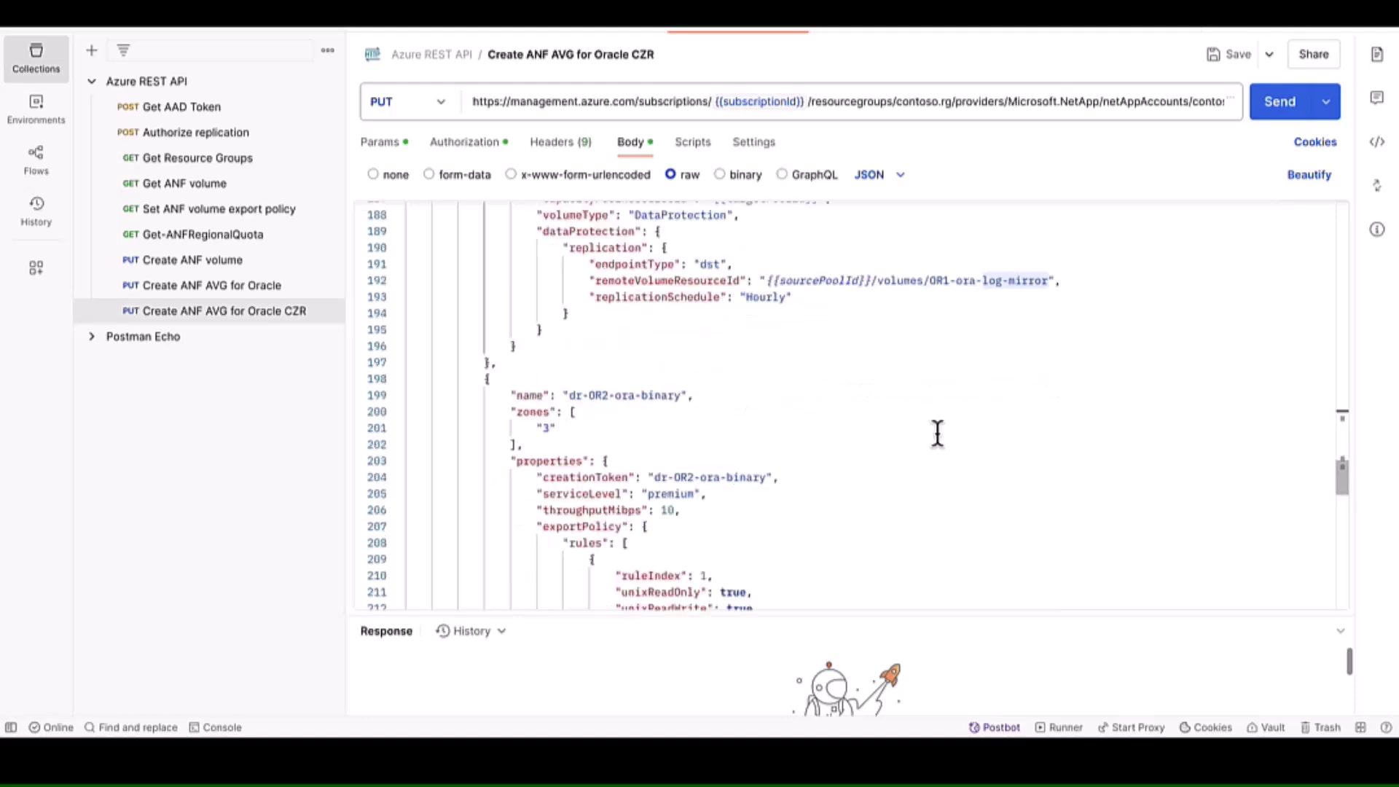
pyautogui.moveTo(641, 286); pyautogui.dragTo(682, 287)
pyautogui.scroll(-9, 885, 395)
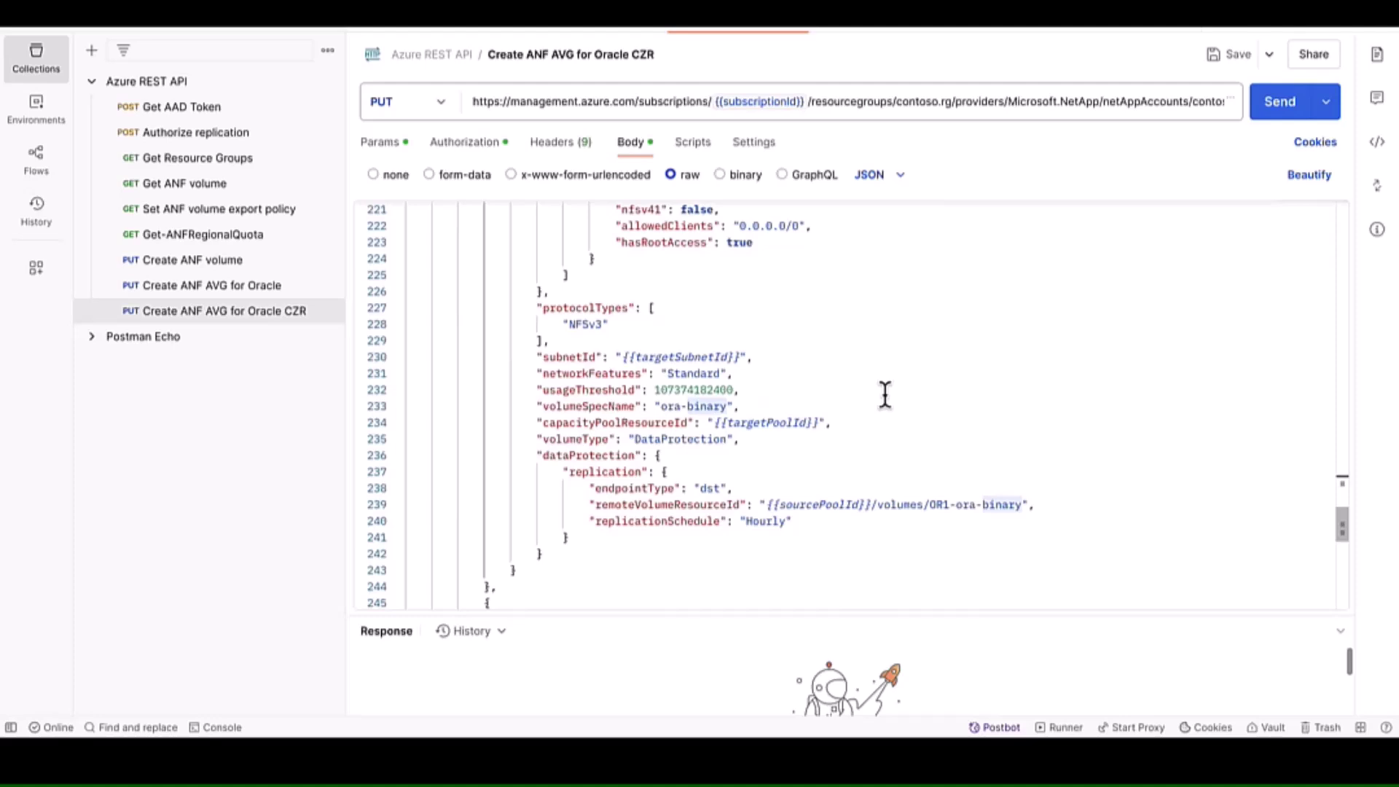
pyautogui.scroll(-7, 885, 395)
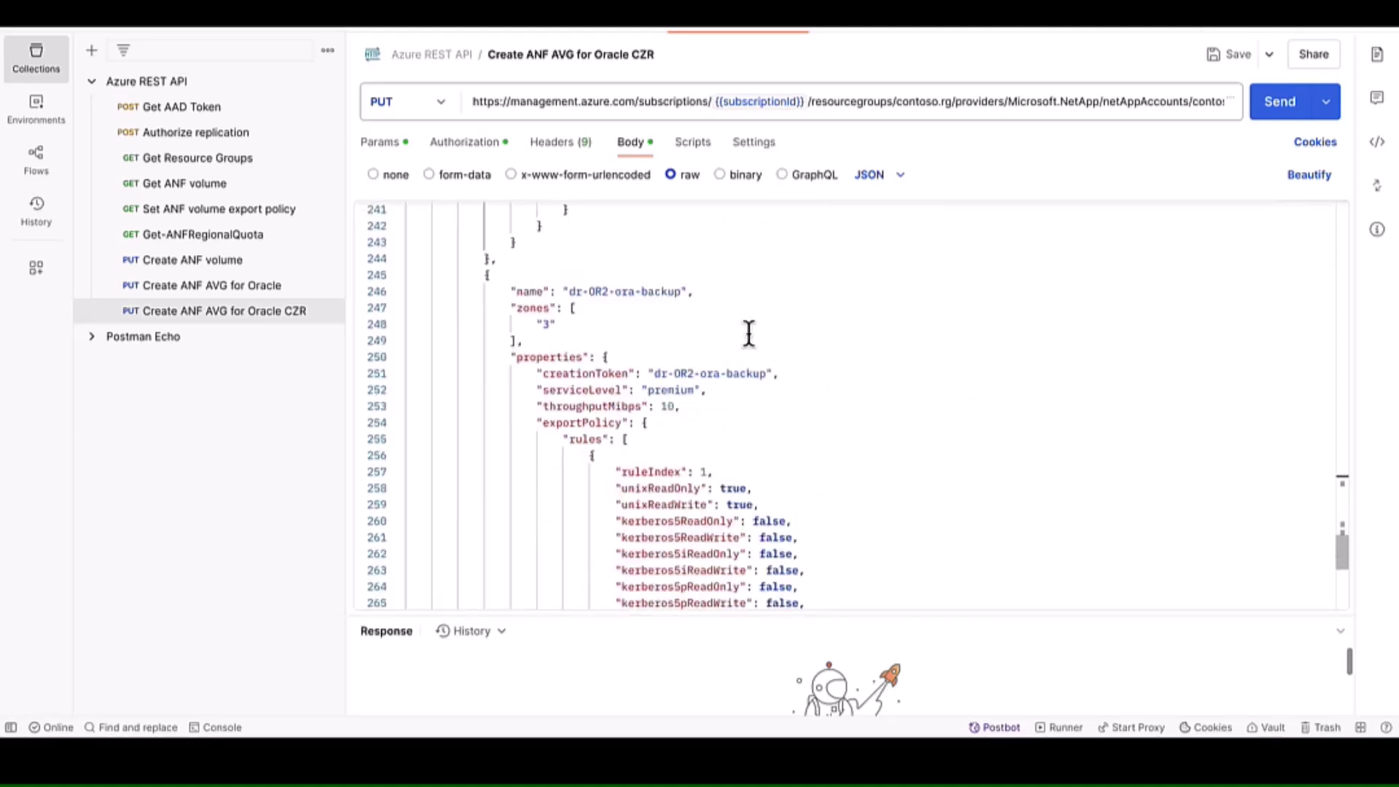
pyautogui.moveTo(637, 290); pyautogui.dragTo(682, 291)
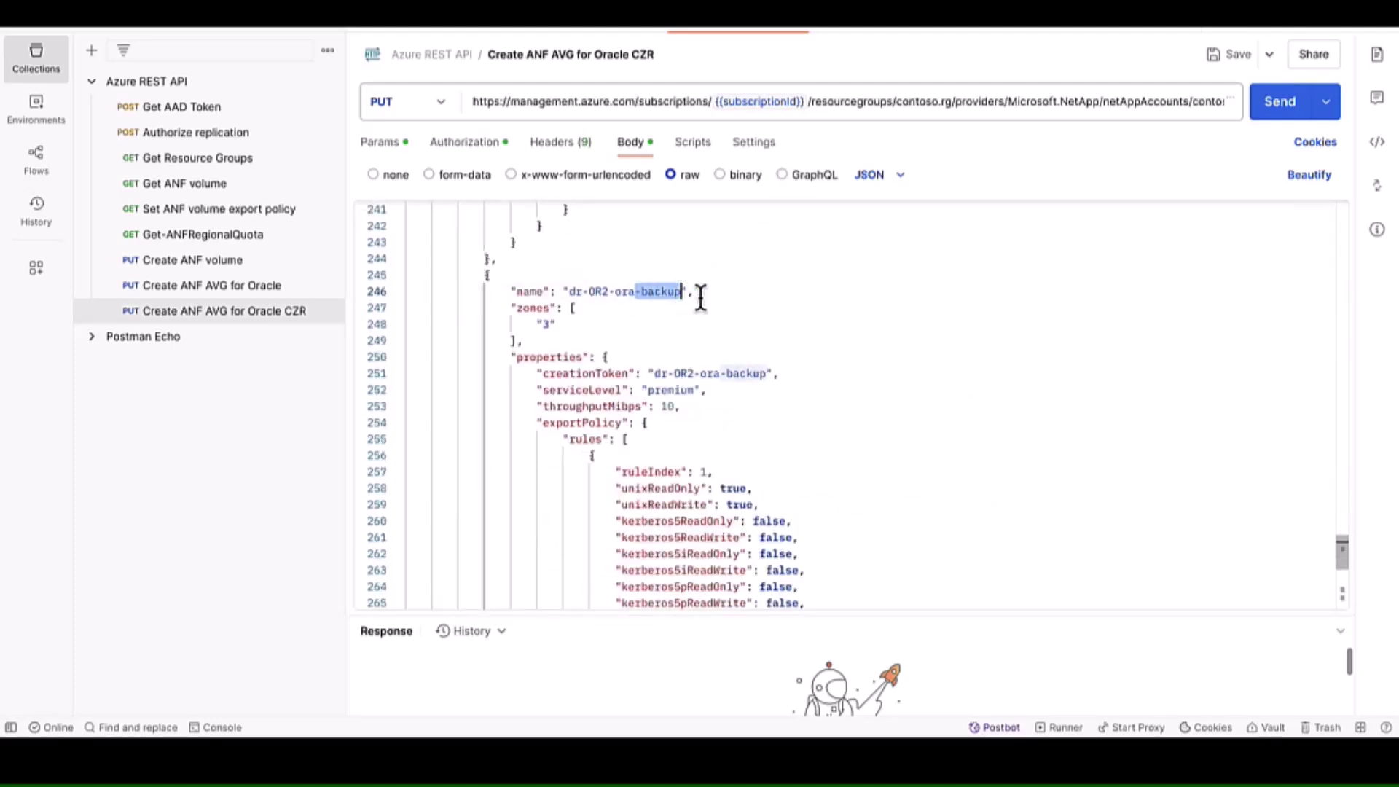
pyautogui.scroll(-10, 876, 411)
# Return to the start of the request body and send the PUT request to create the secondary volume group
pyautogui.scroll(20, 876, 411)
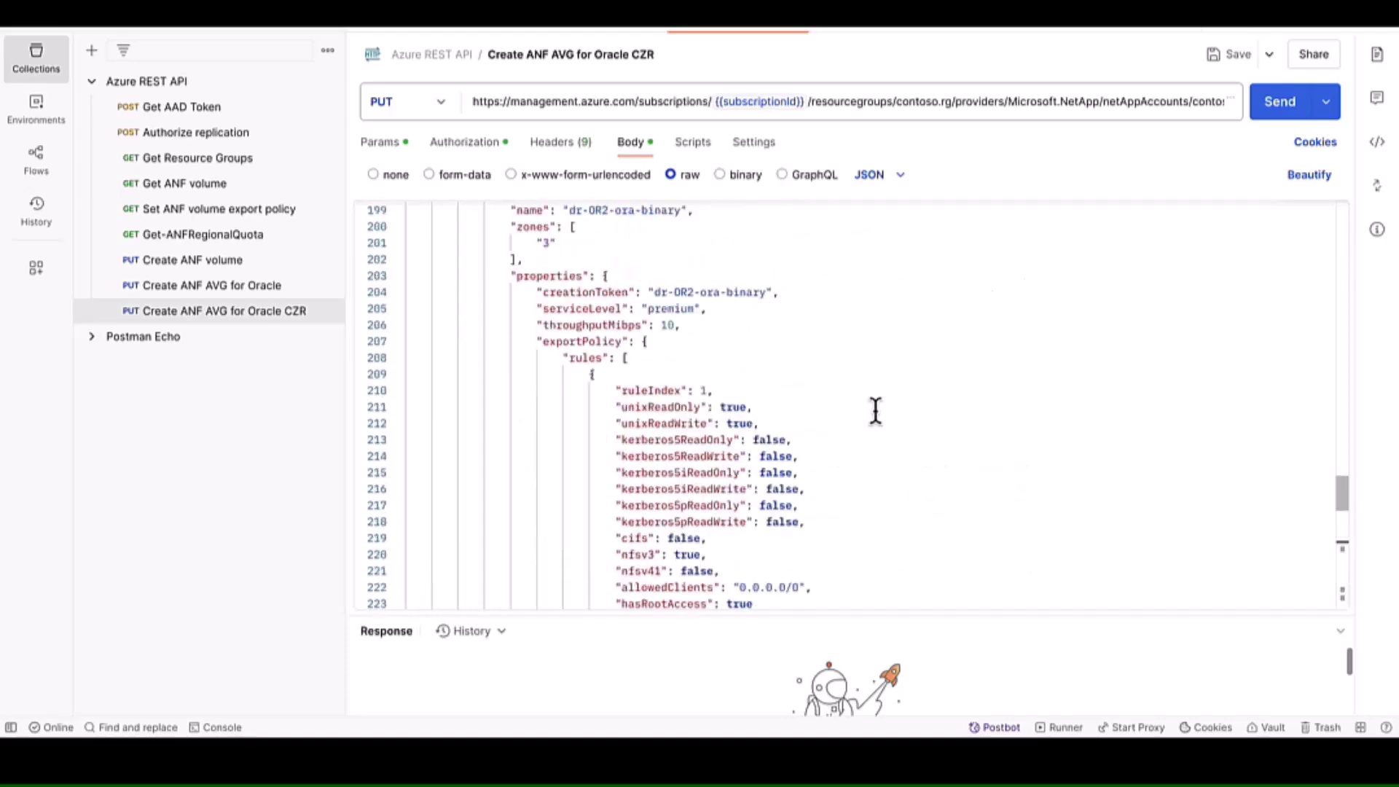
pyautogui.scroll(8, 876, 410)
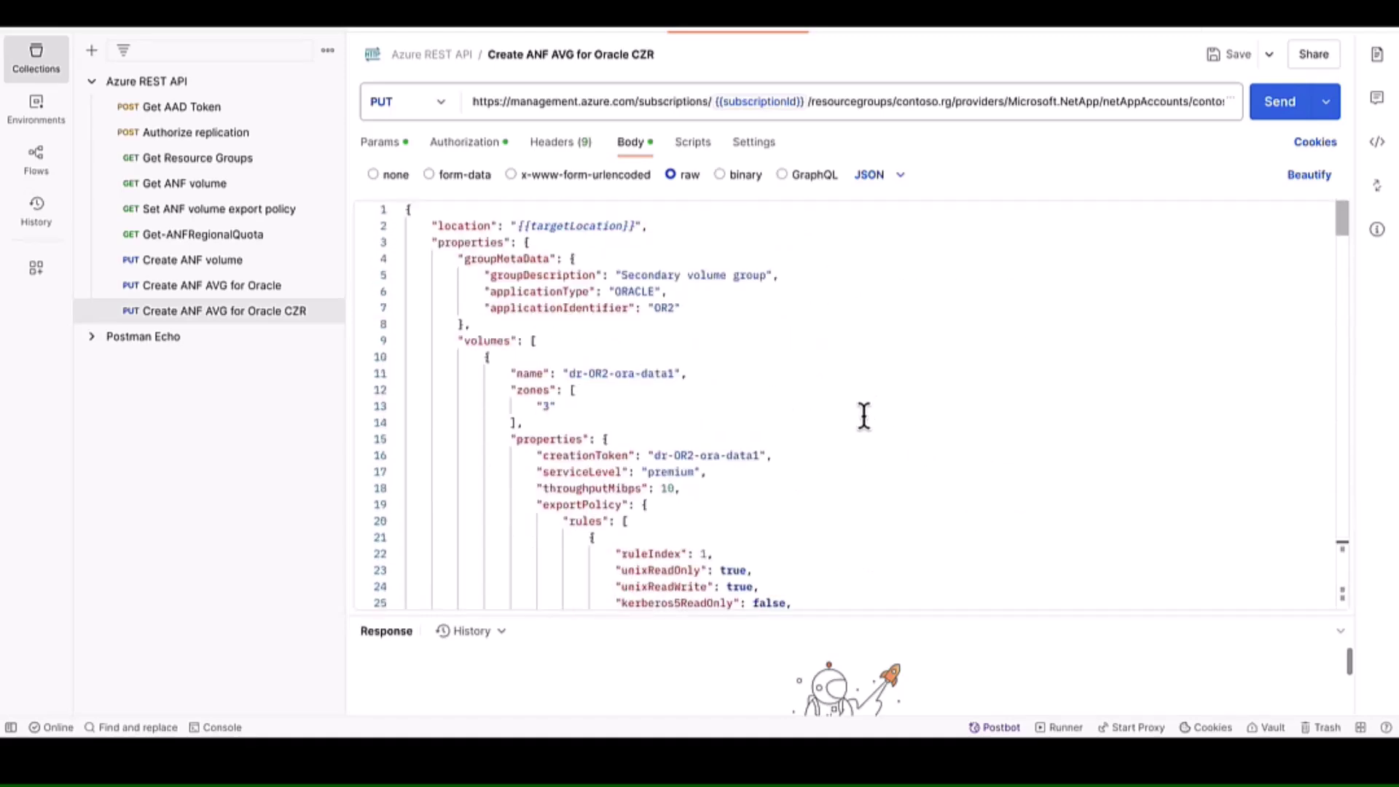
pyautogui.click(1277, 109)
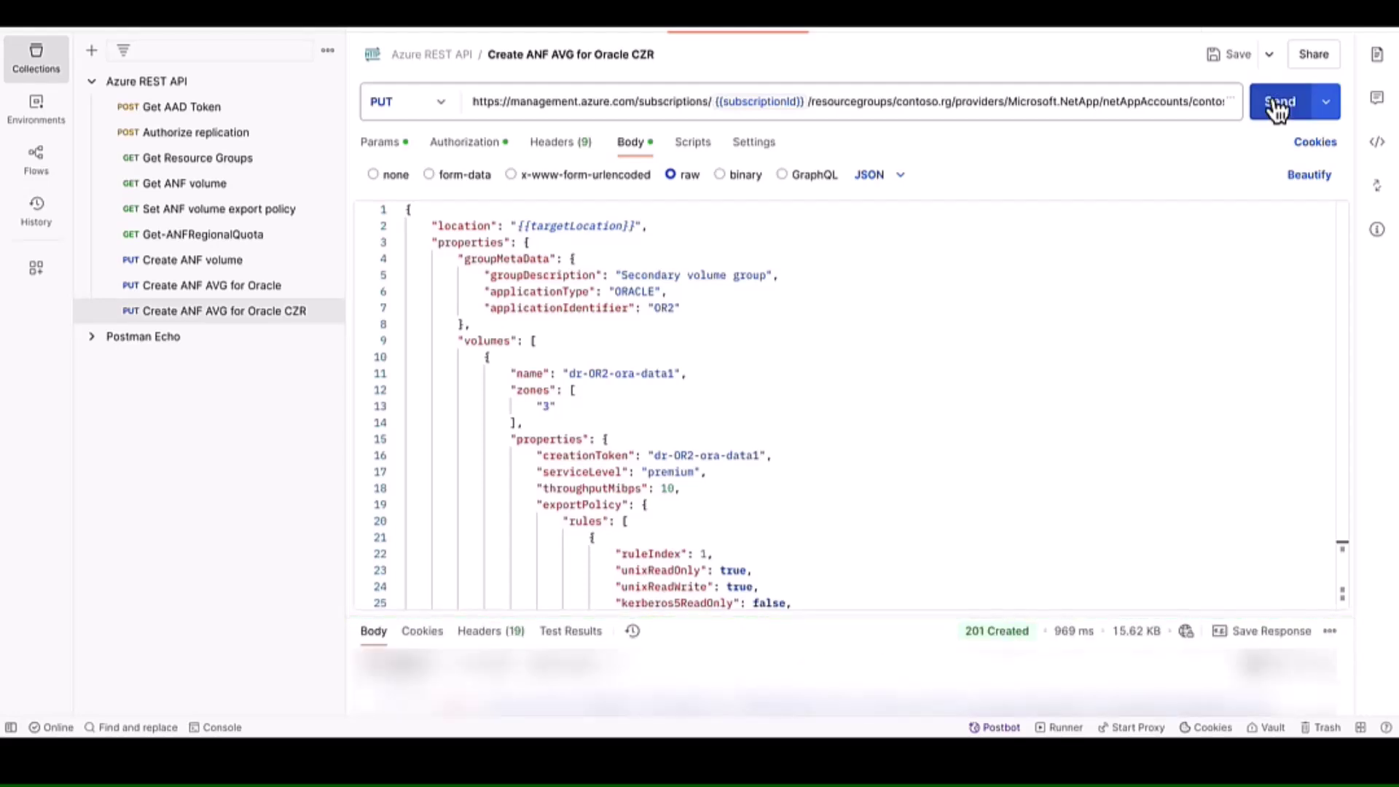
pyautogui.moveTo(973, 631)
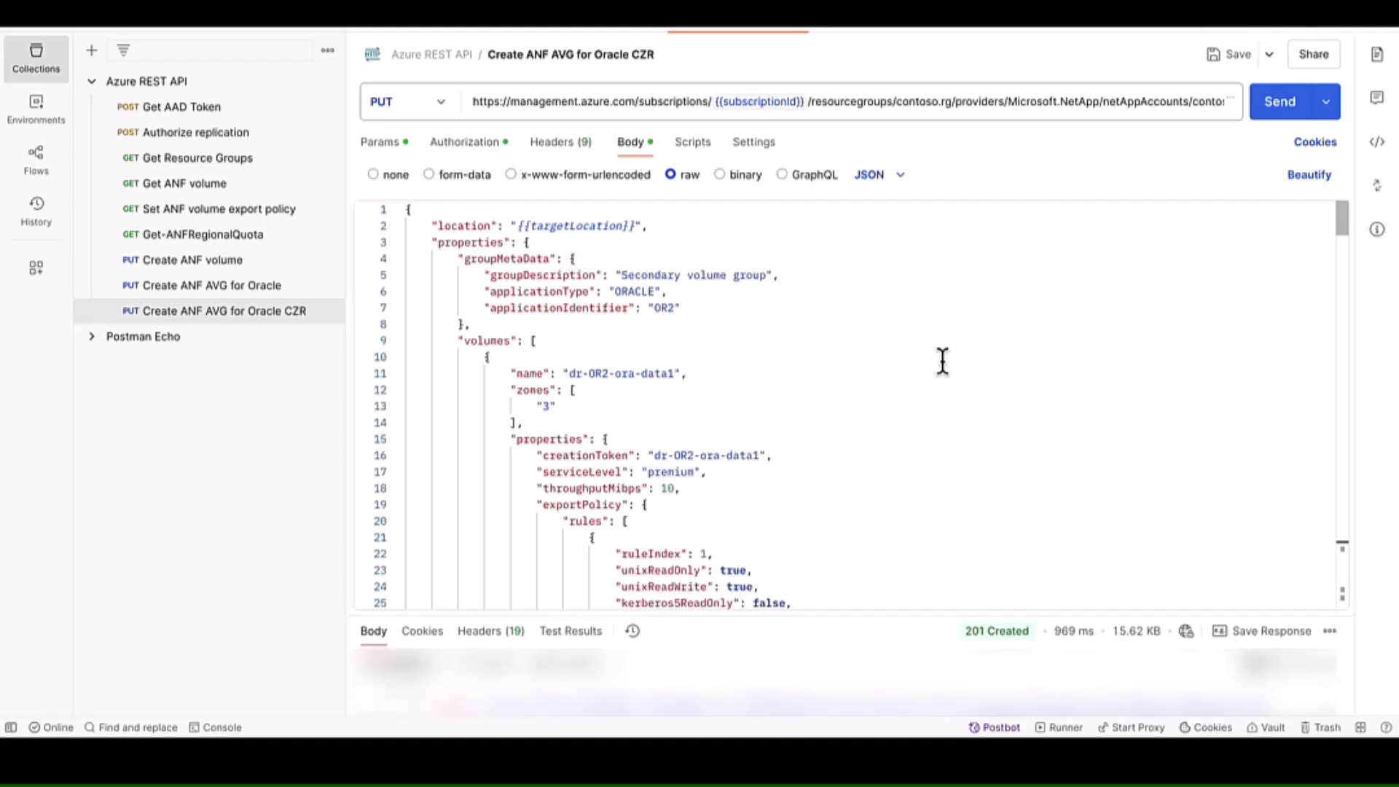
# Switch to the Azure portal and check the refreshed application volume groups and volumes lists of contoso-centralus-na
pyautogui.hotkey('ctrl', 'Left')
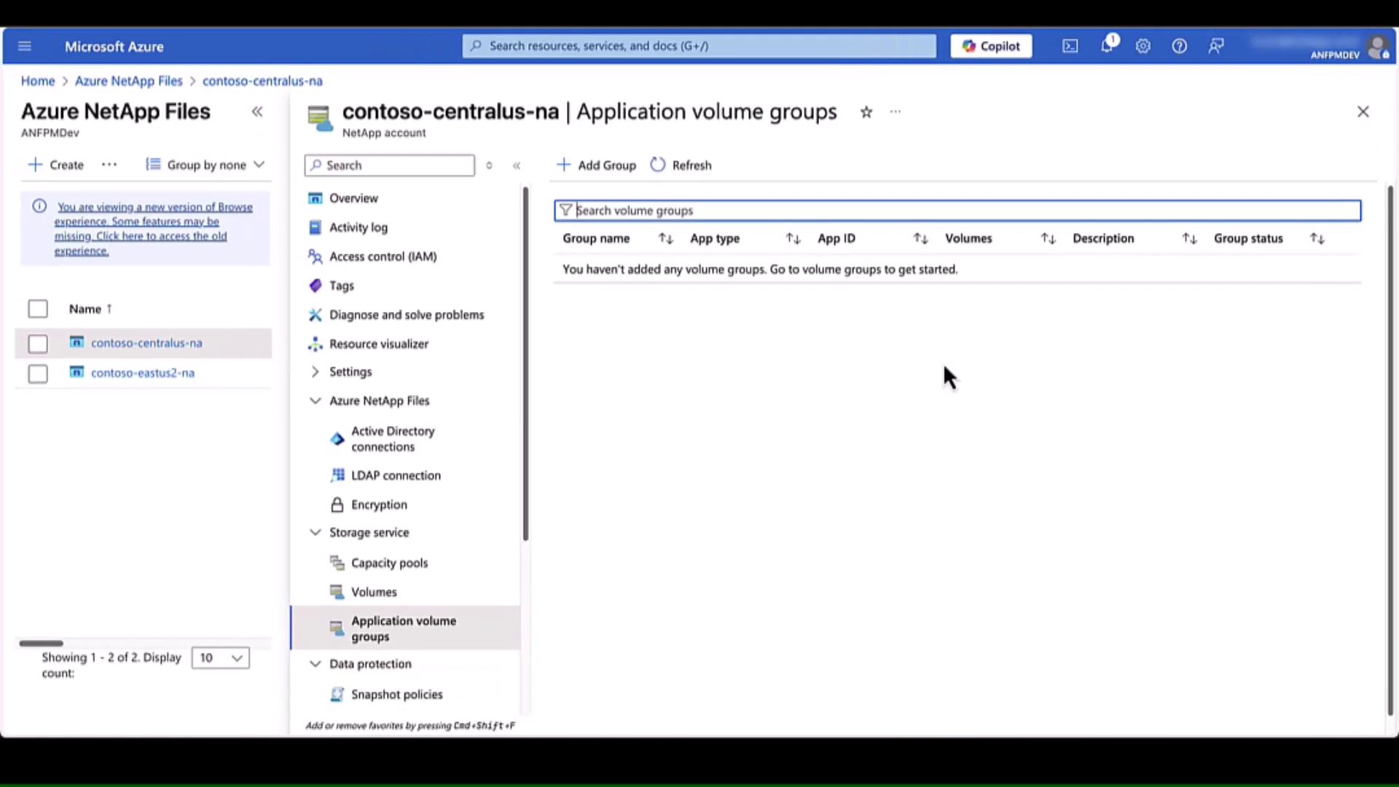
pyautogui.click(685, 172)
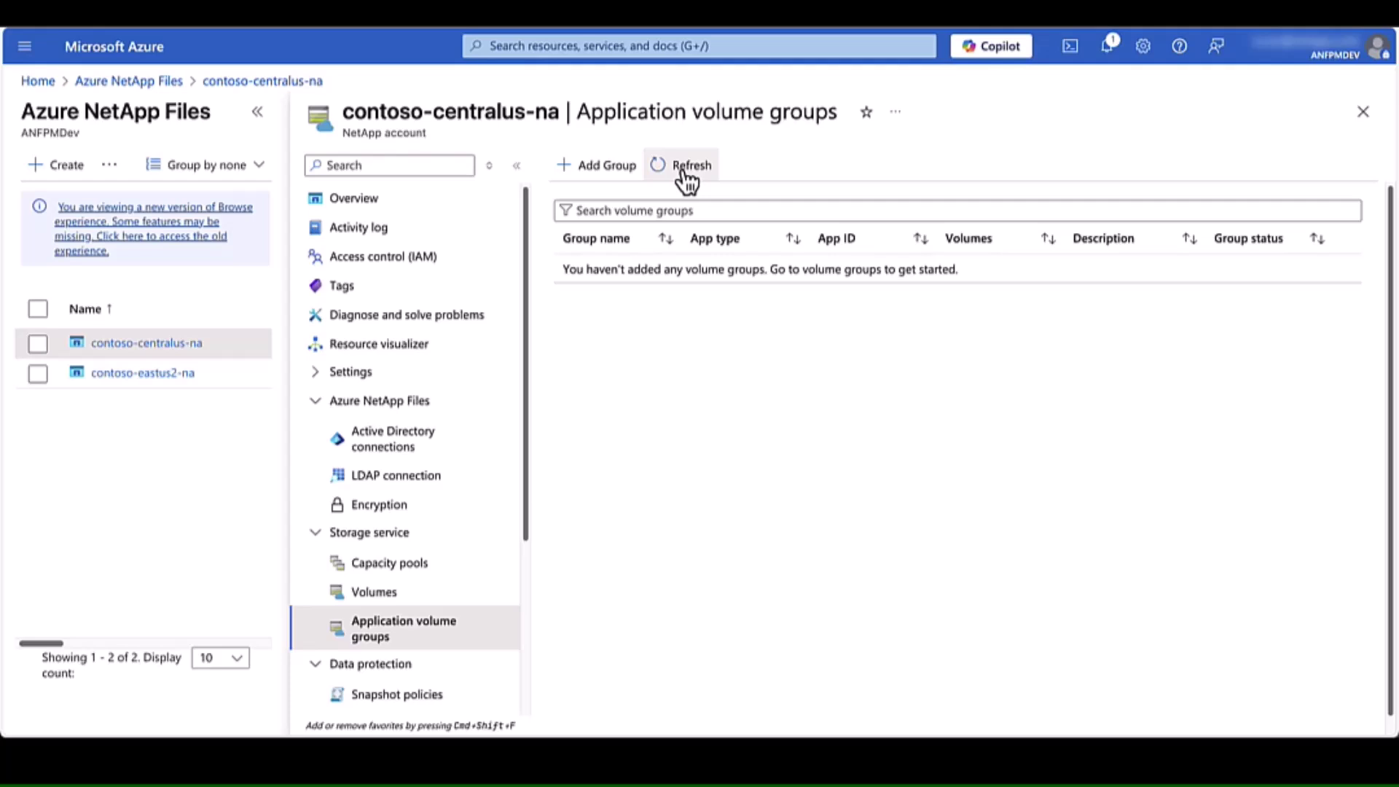
pyautogui.click(685, 171)
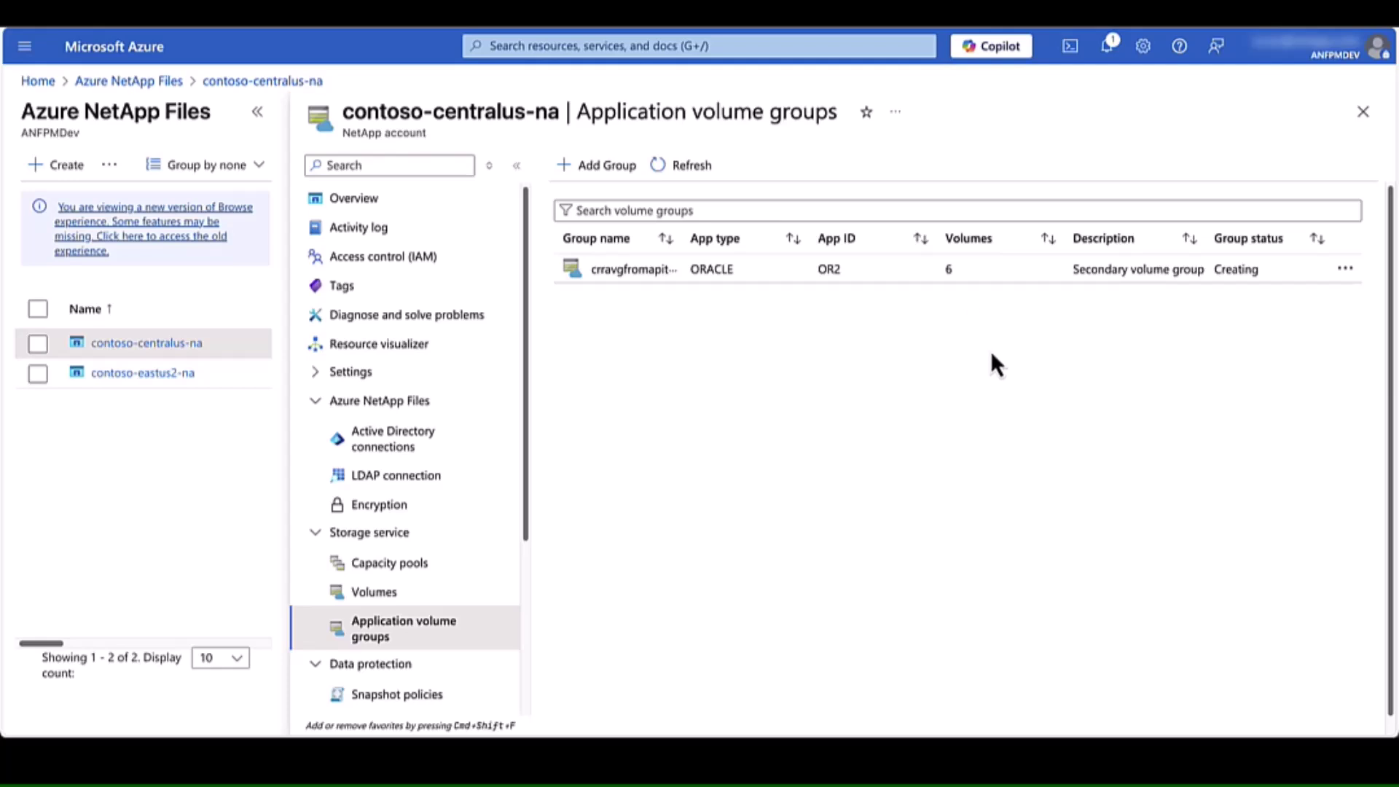
pyautogui.click(370, 594)
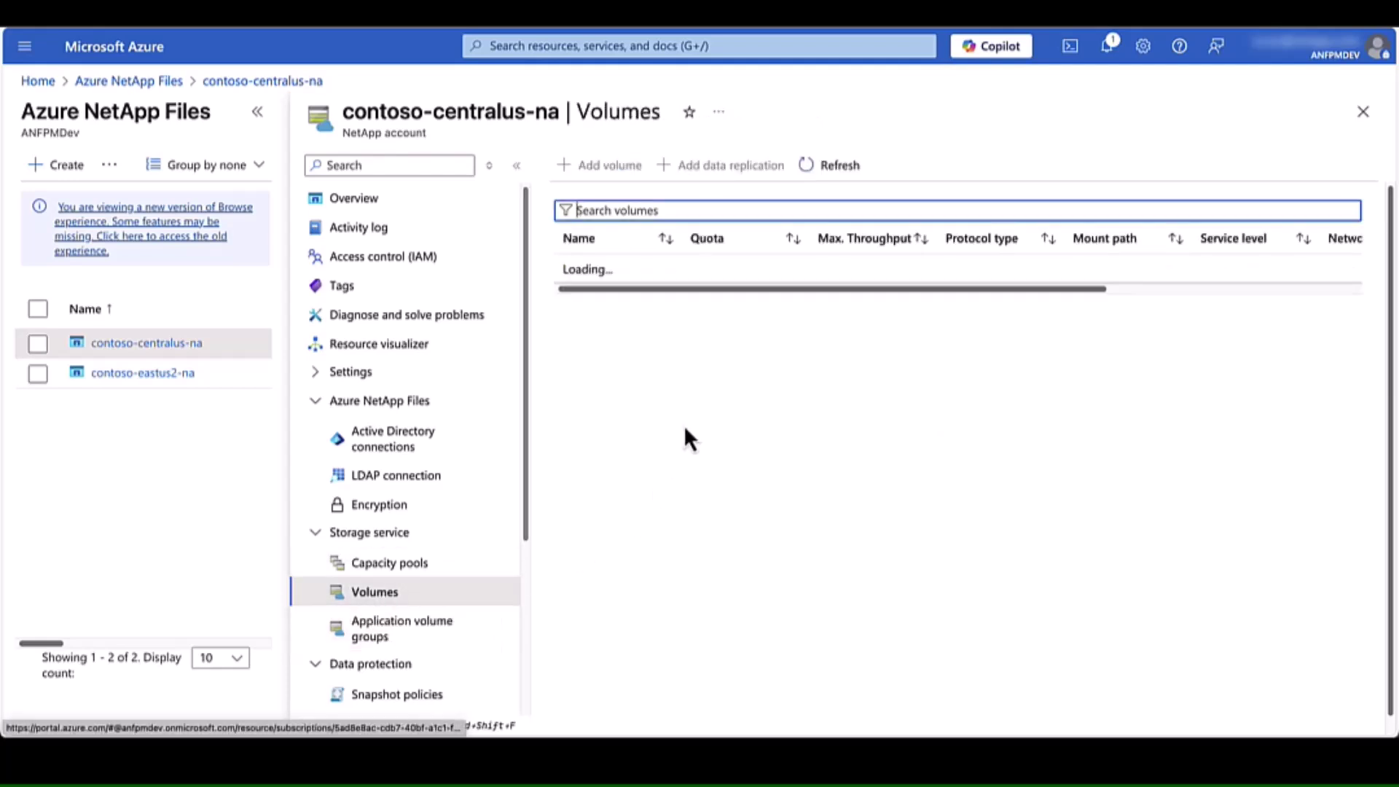
pyautogui.click(822, 168)
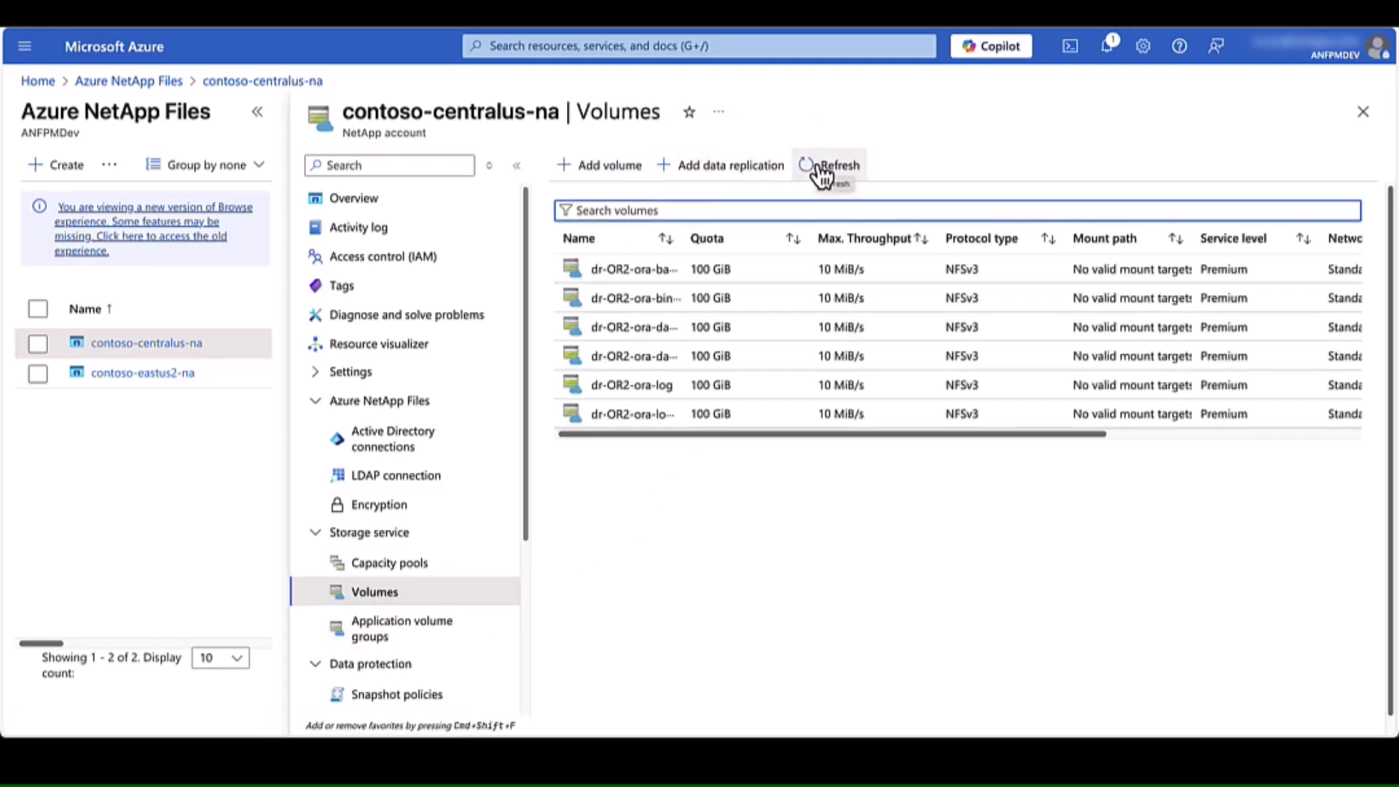
# Check the replication status of the dr-OR2-ora-backup volume and copy its resource ID from its properties
pyautogui.click(675, 270)
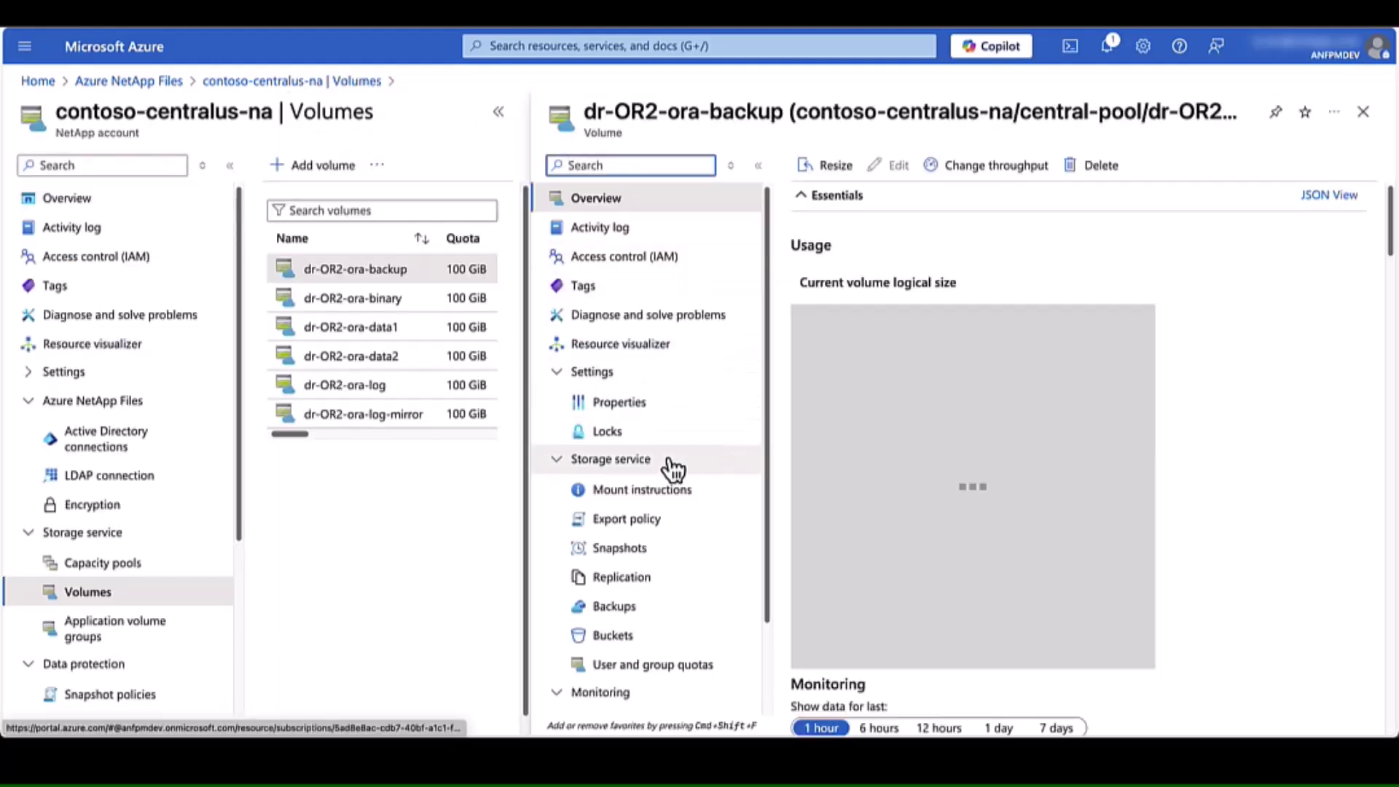
pyautogui.click(653, 577)
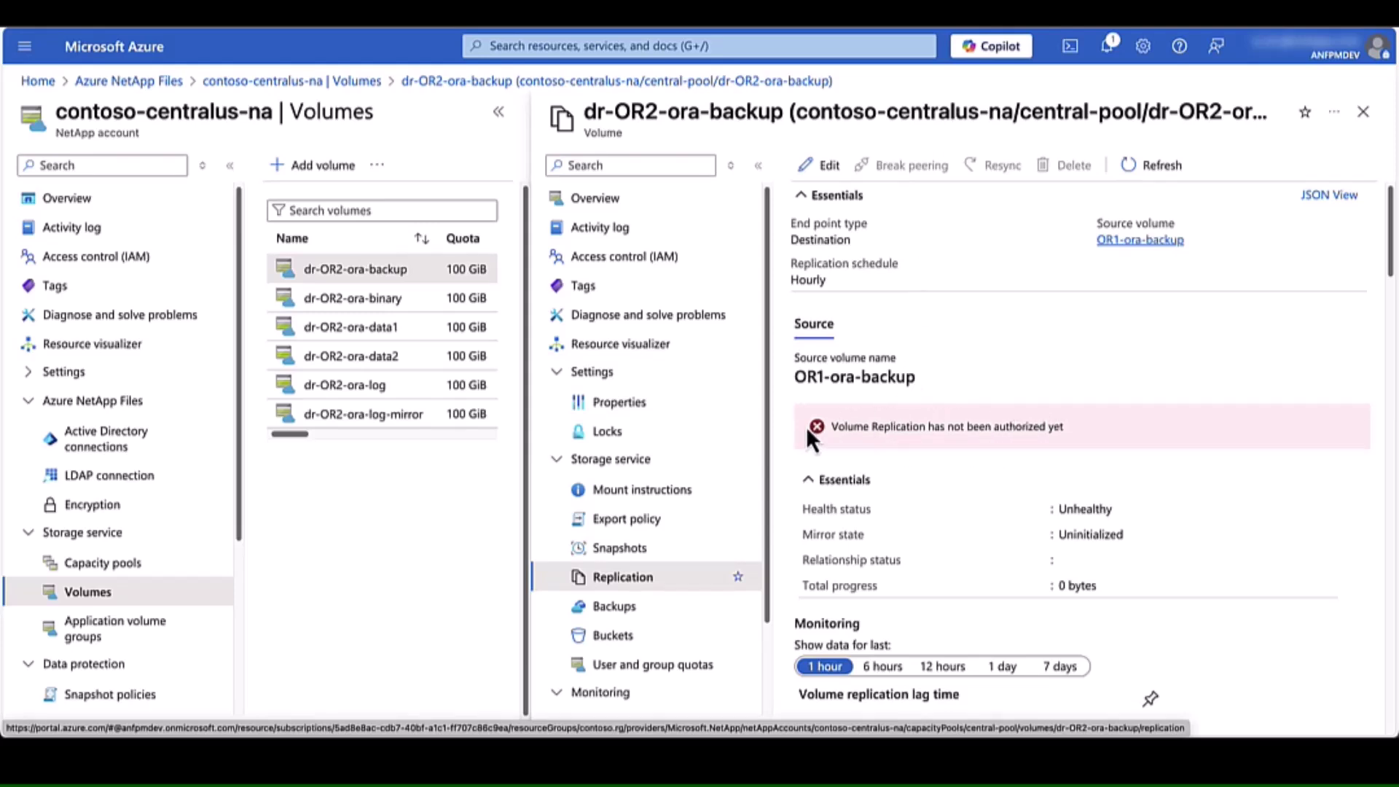
pyautogui.click(633, 403)
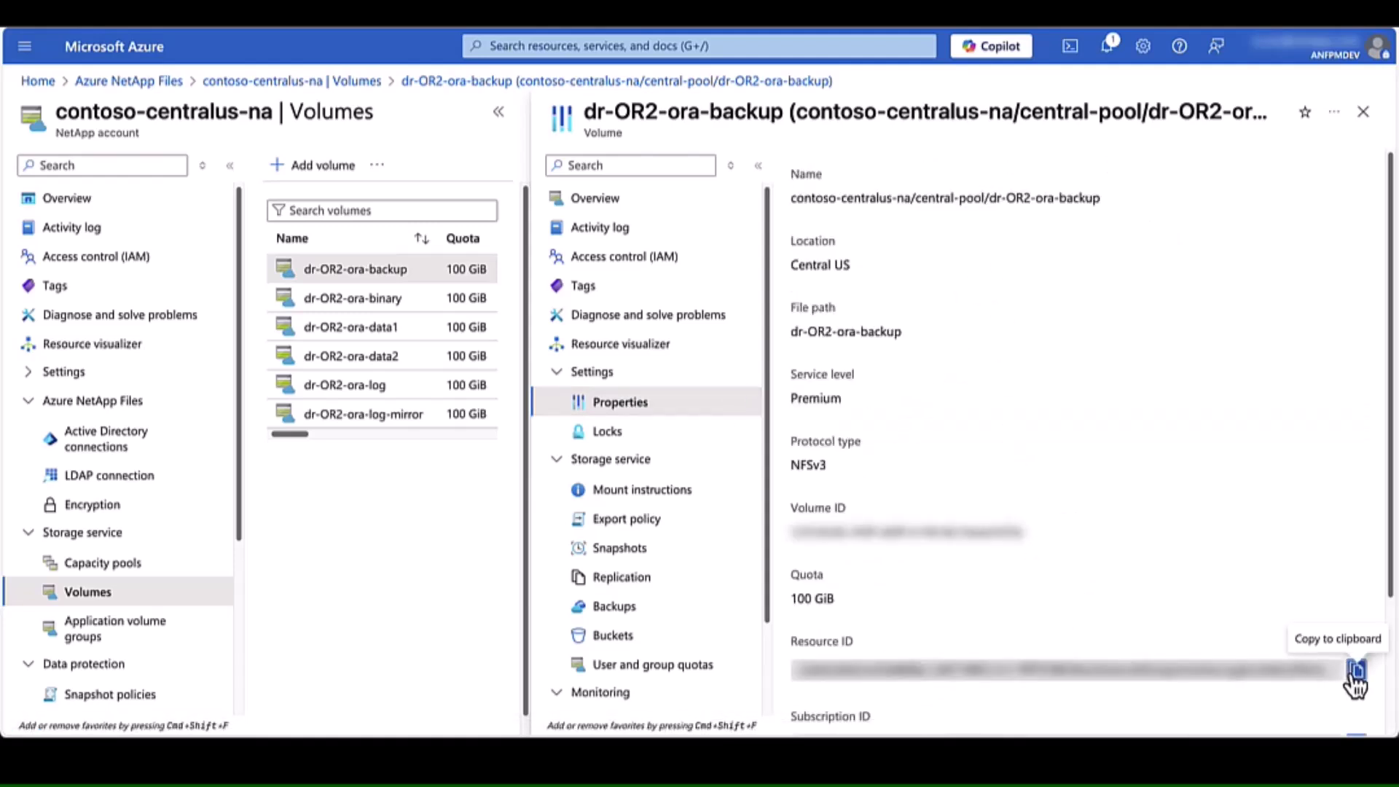
pyautogui.click(1356, 671)
# Open the replication settings of the OR1-ora-backup source volume in the contoso-eastus2-na account
pyautogui.click(179, 82)
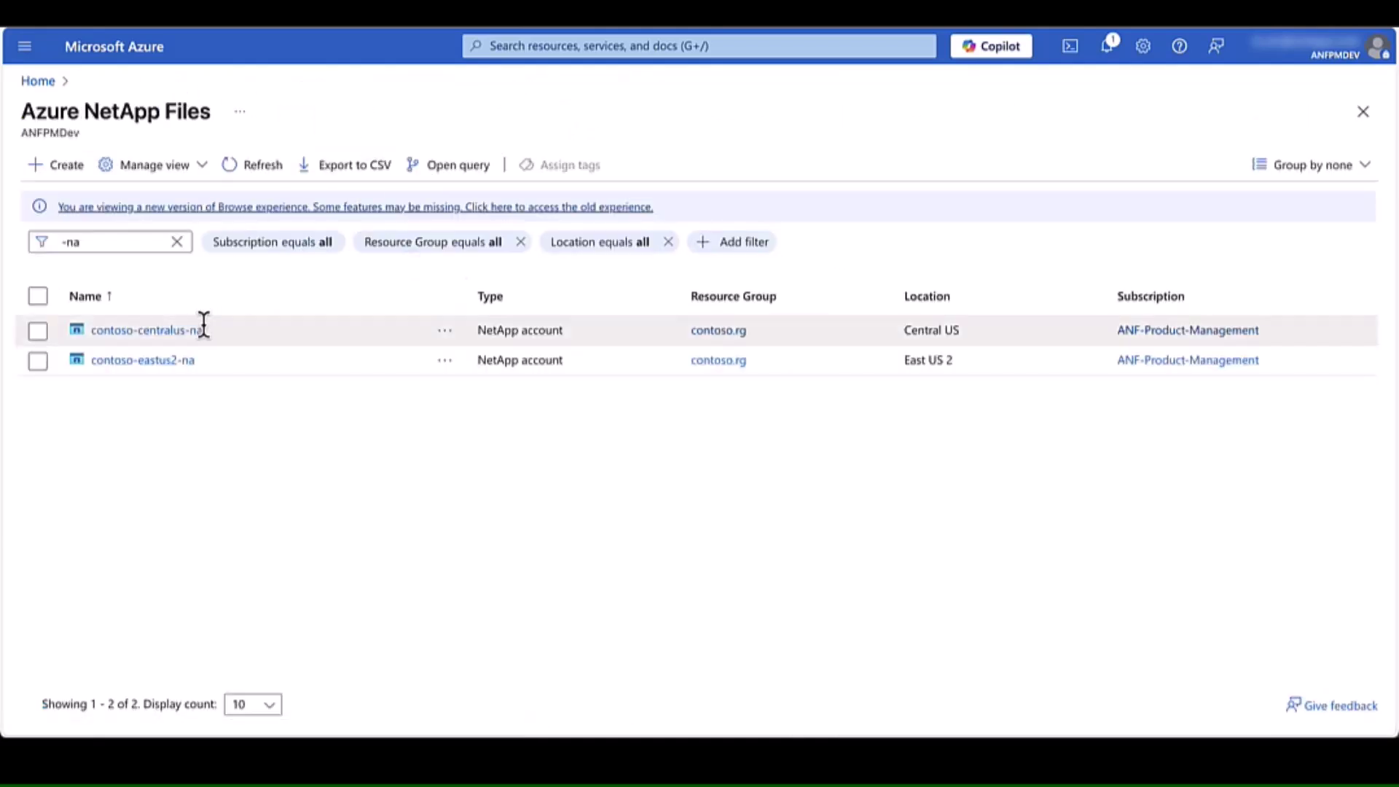
pyautogui.click(177, 368)
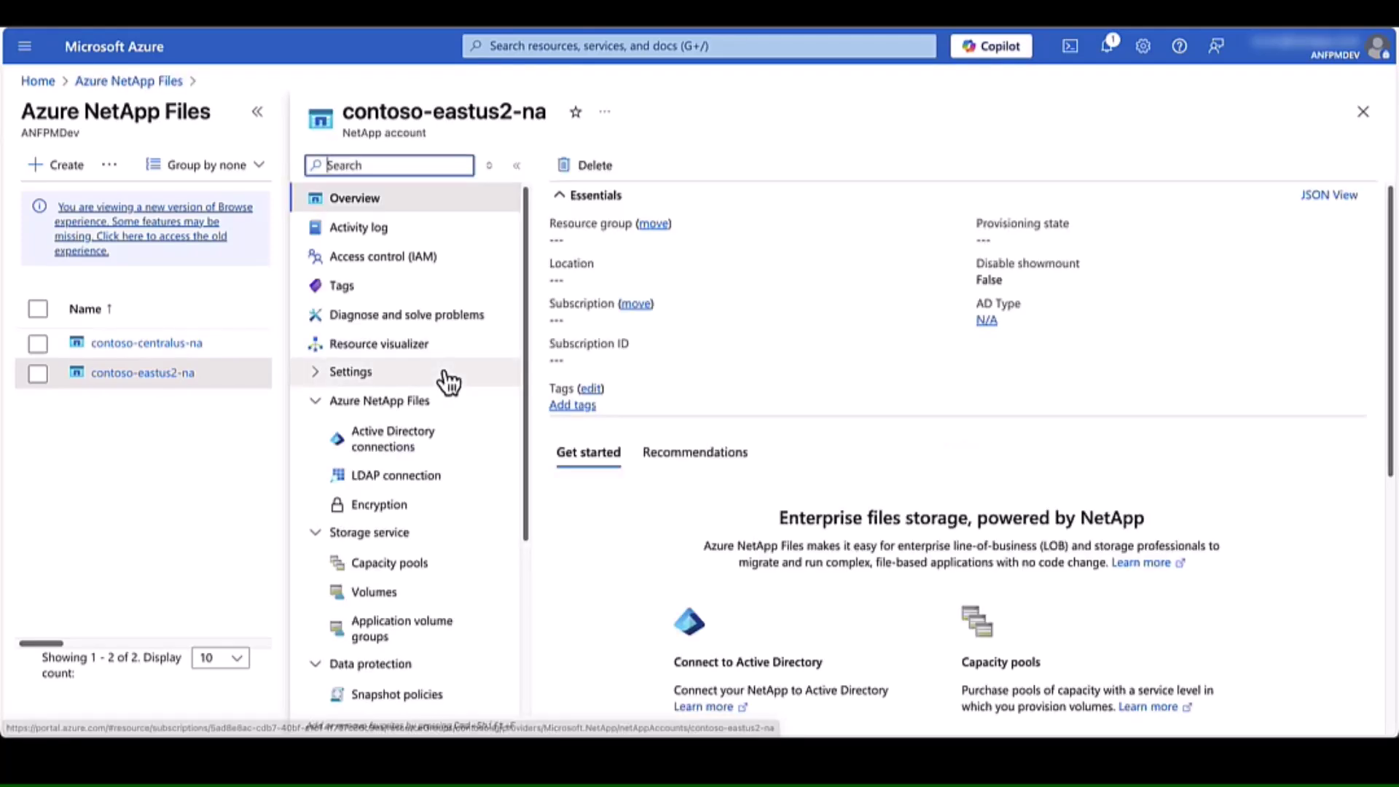
pyautogui.click(397, 592)
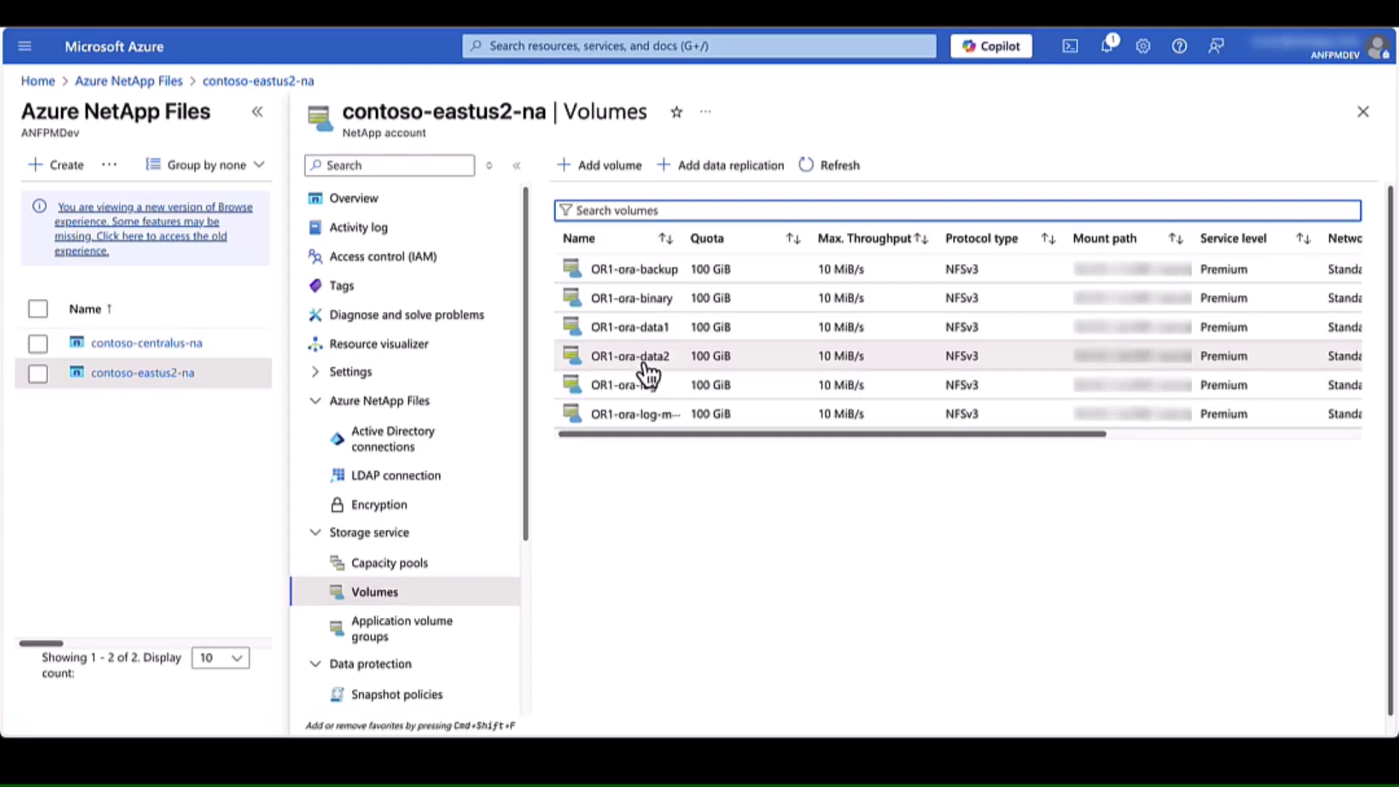
pyautogui.click(653, 270)
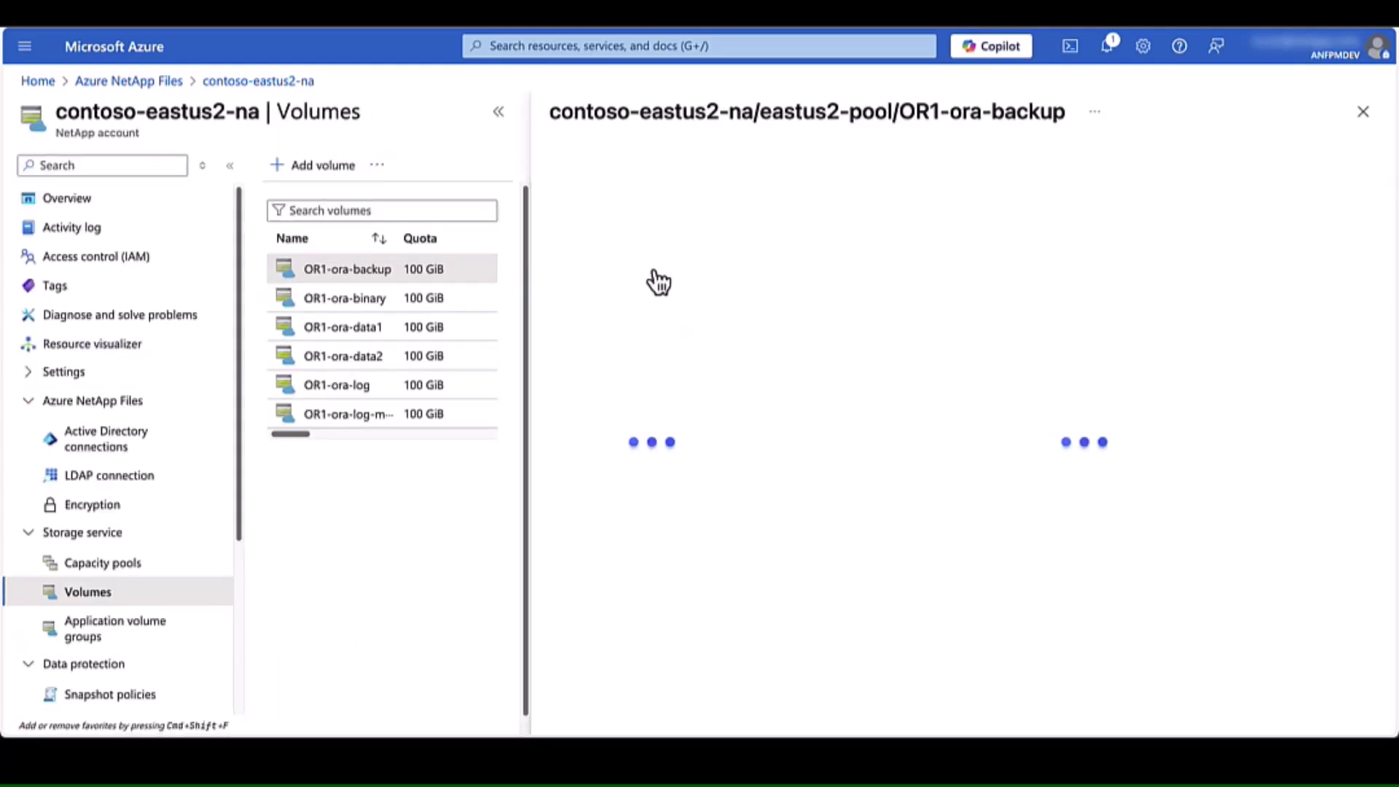
pyautogui.click(623, 578)
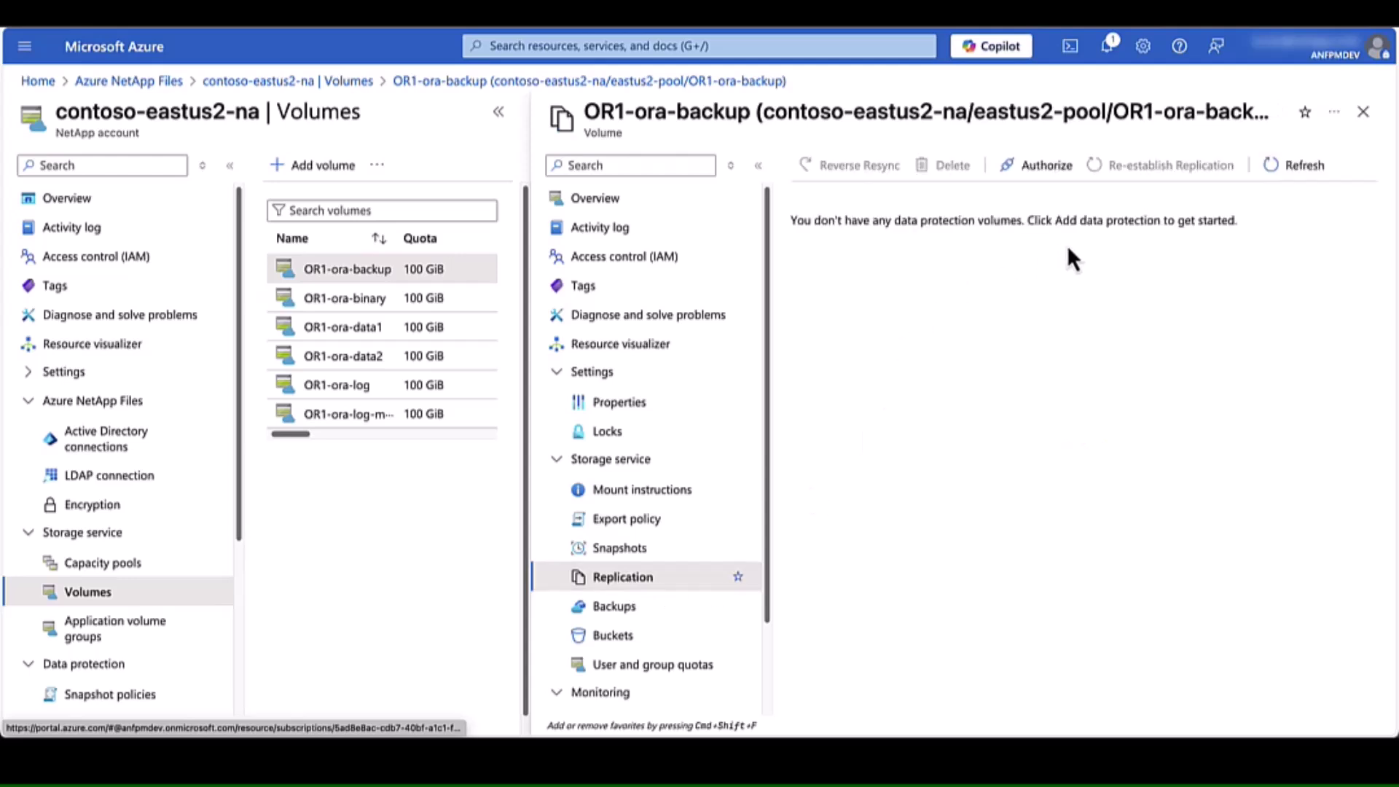
# Authorize replication for OR1-ora-backup using the copied dr-OR2-ora-backup resource ID as the destination volume ID
pyautogui.click(1040, 172)
pyautogui.click(1178, 260)
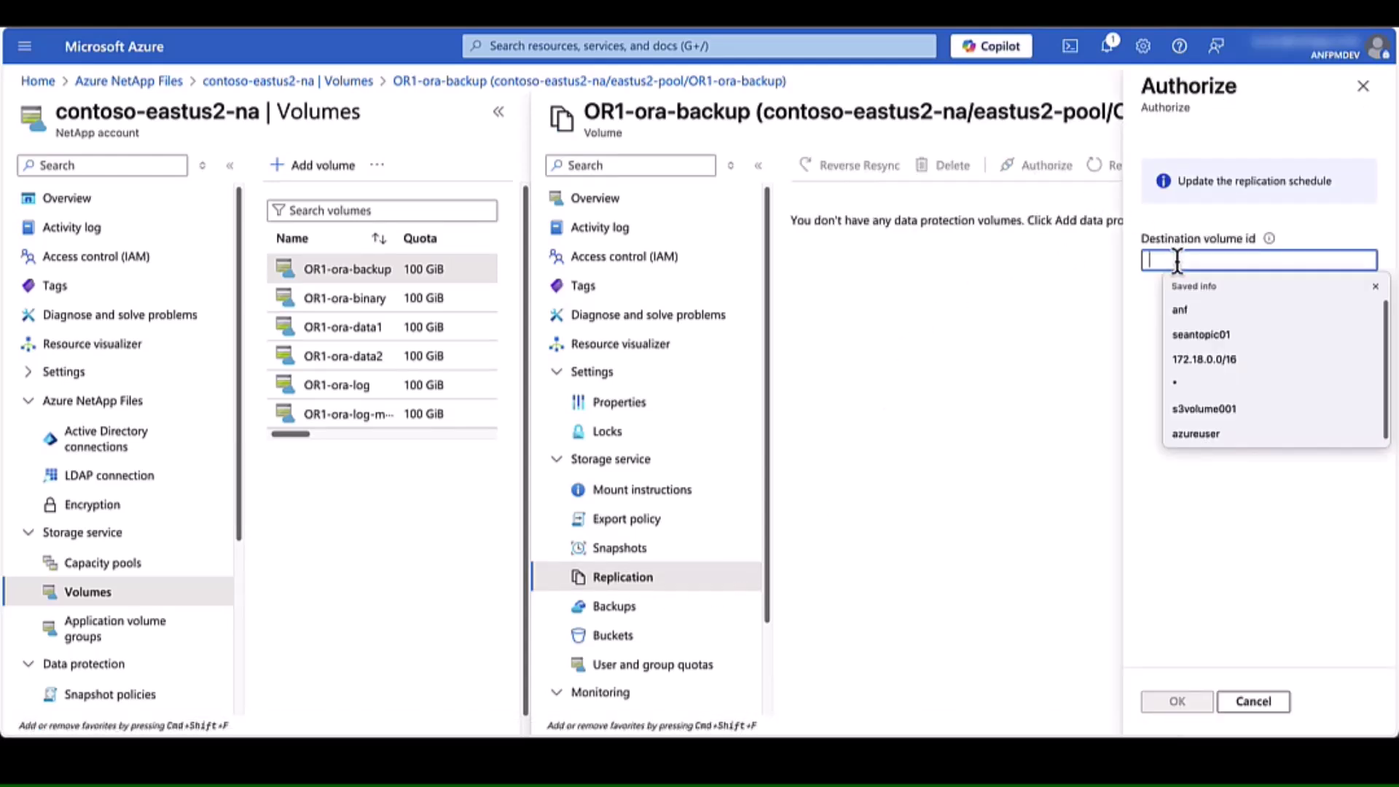
pyautogui.press('super+v')
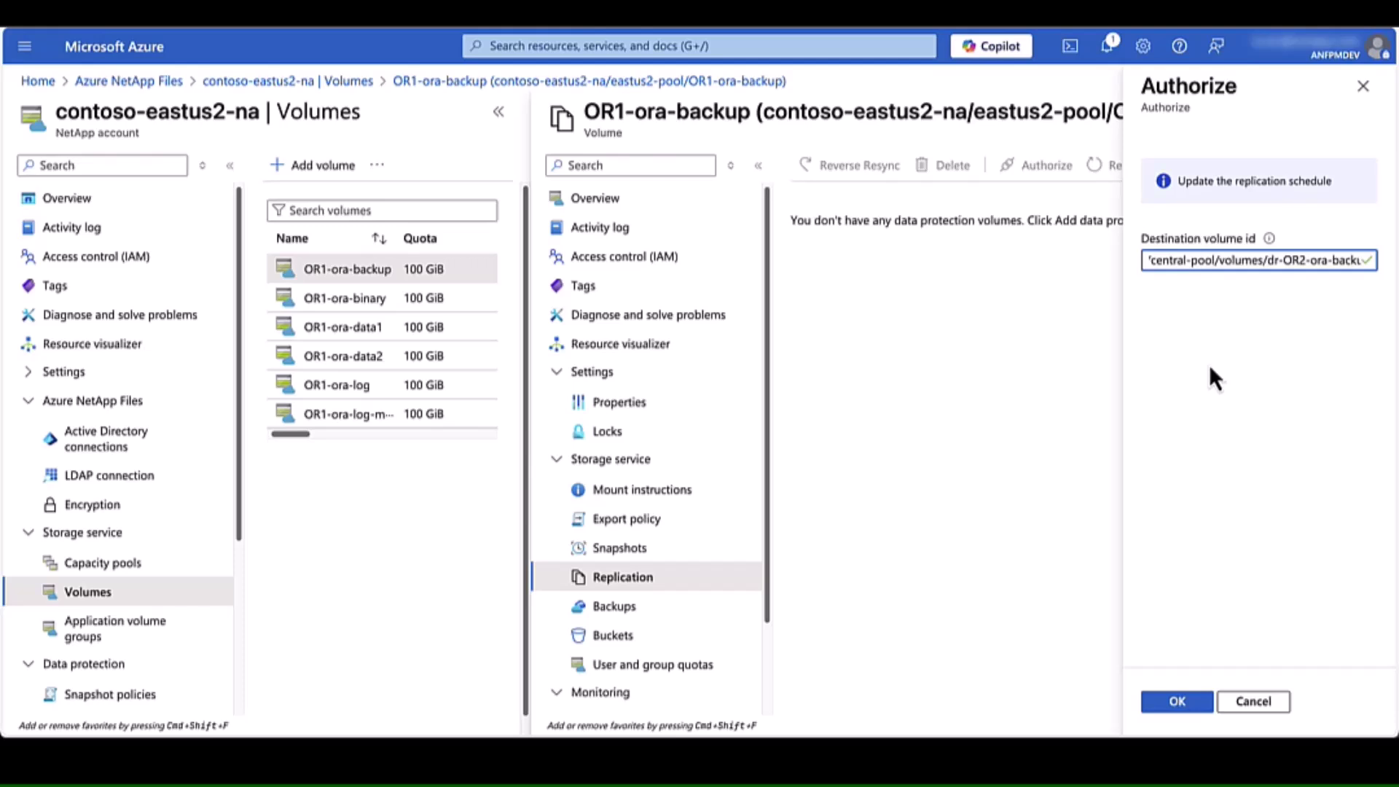
pyautogui.click(1184, 698)
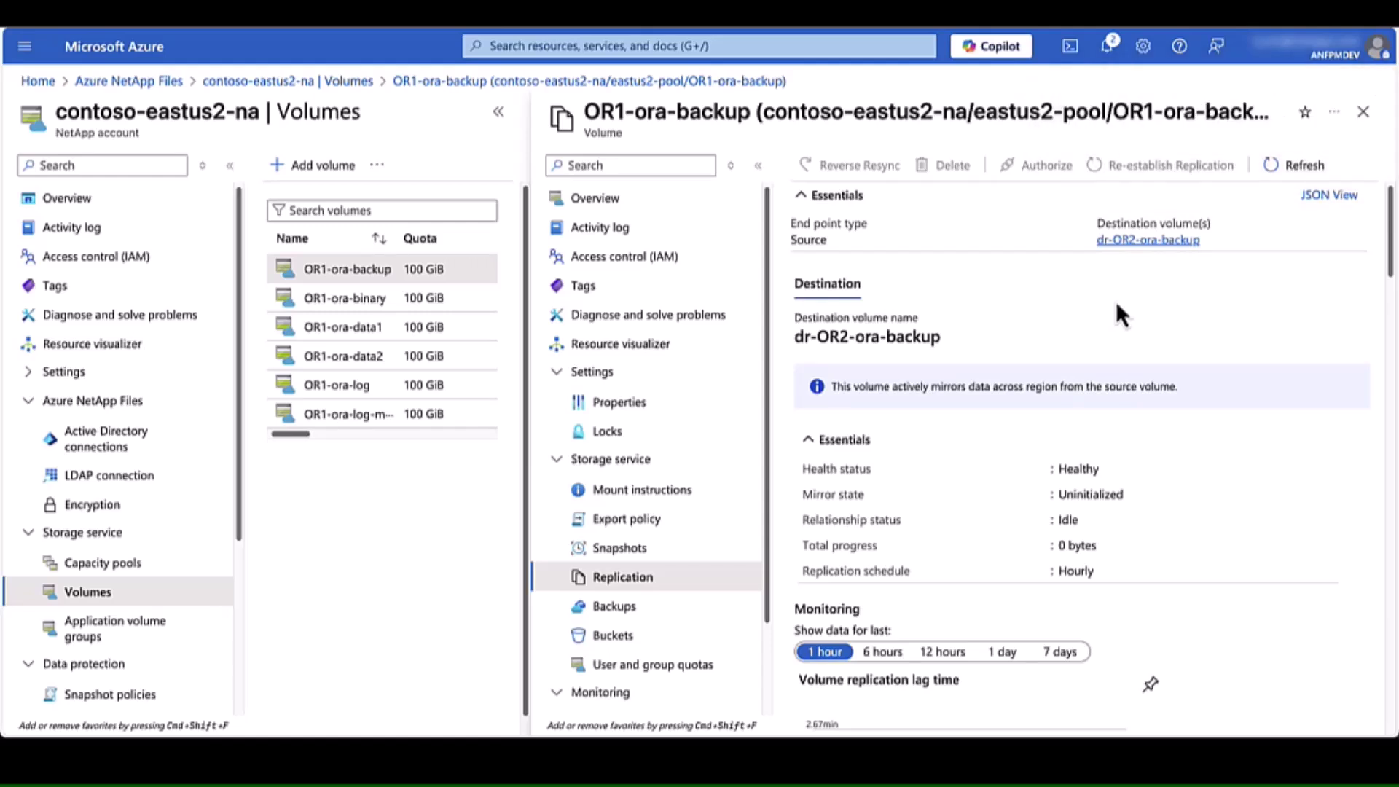
# Refresh OR1-ora-backup's replication details, view its snapshots, and recheck the replication mirror state
pyautogui.click(1272, 168)
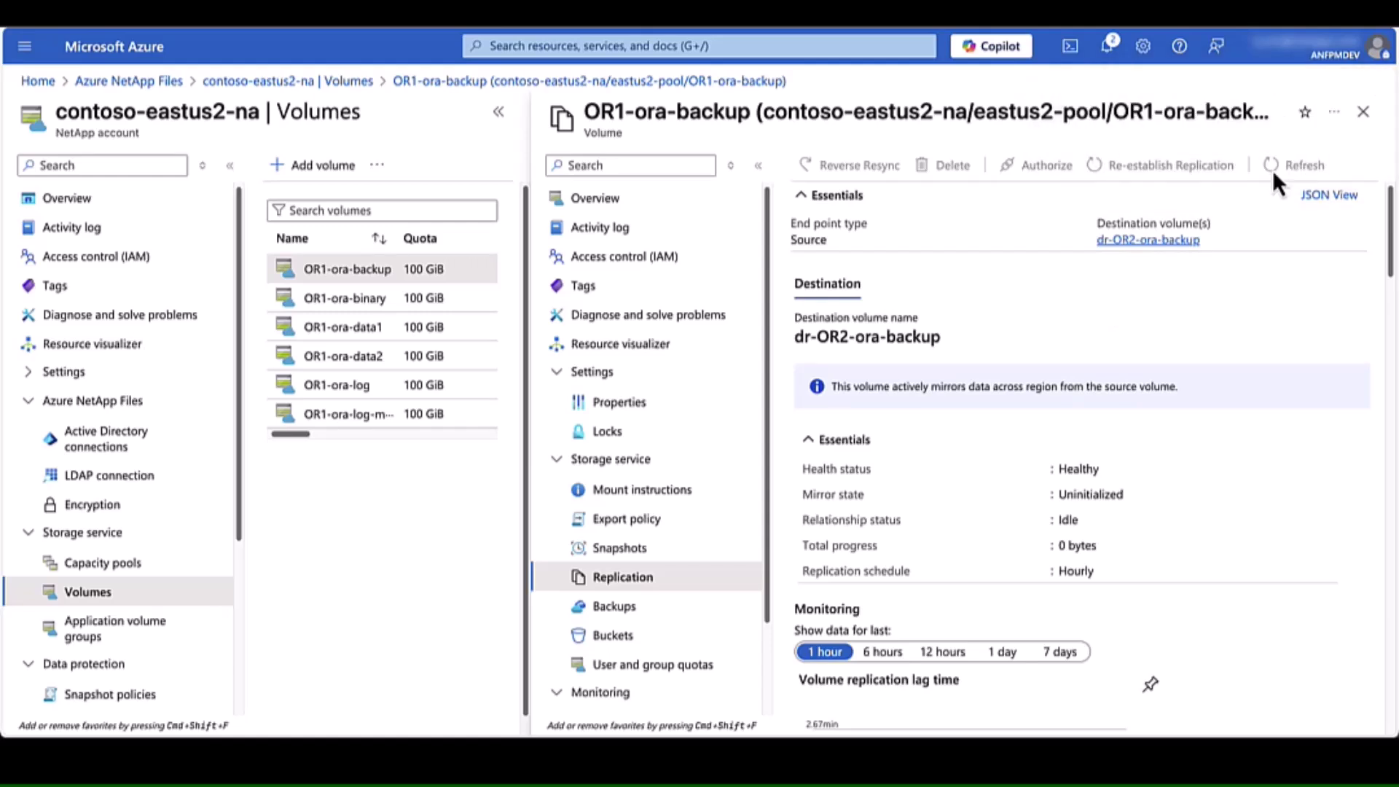
pyautogui.click(645, 554)
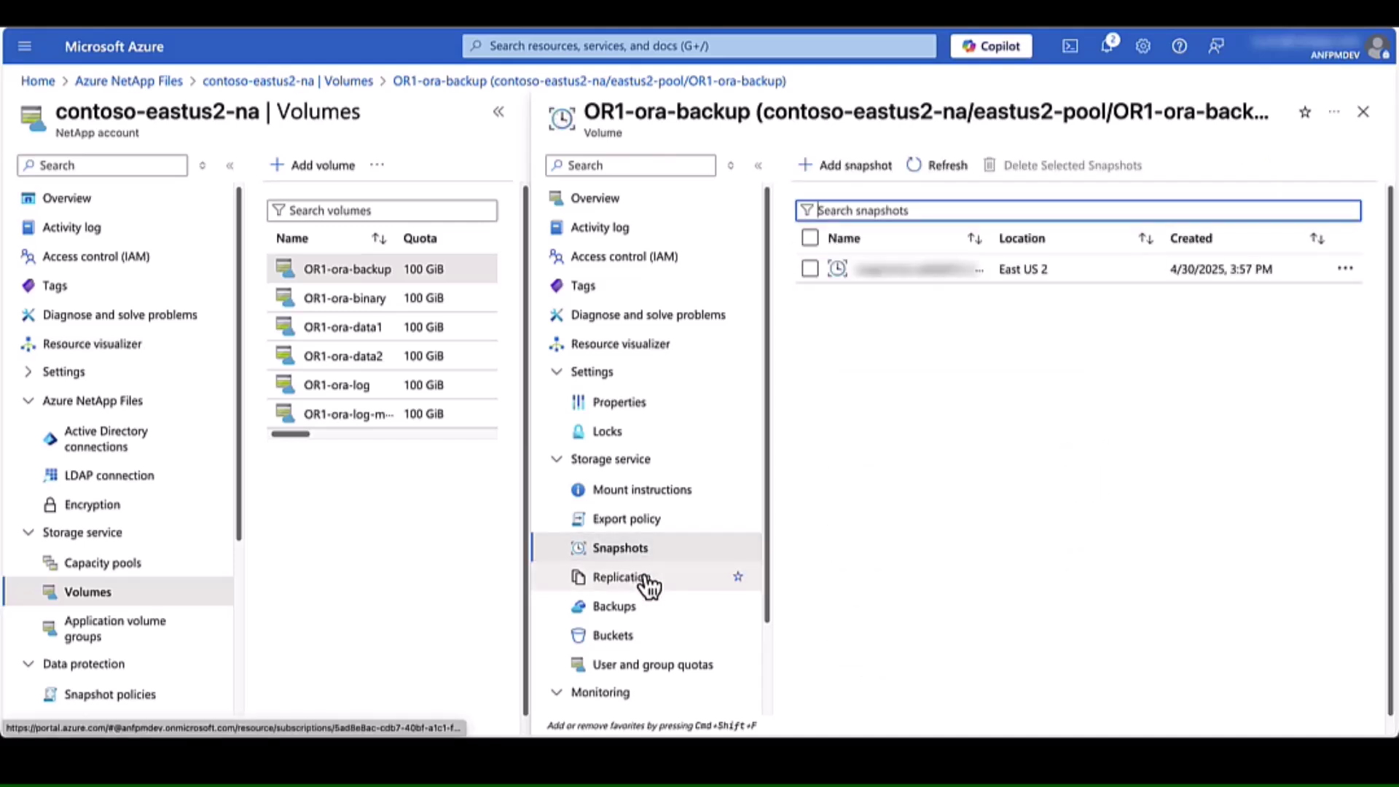
pyautogui.click(645, 581)
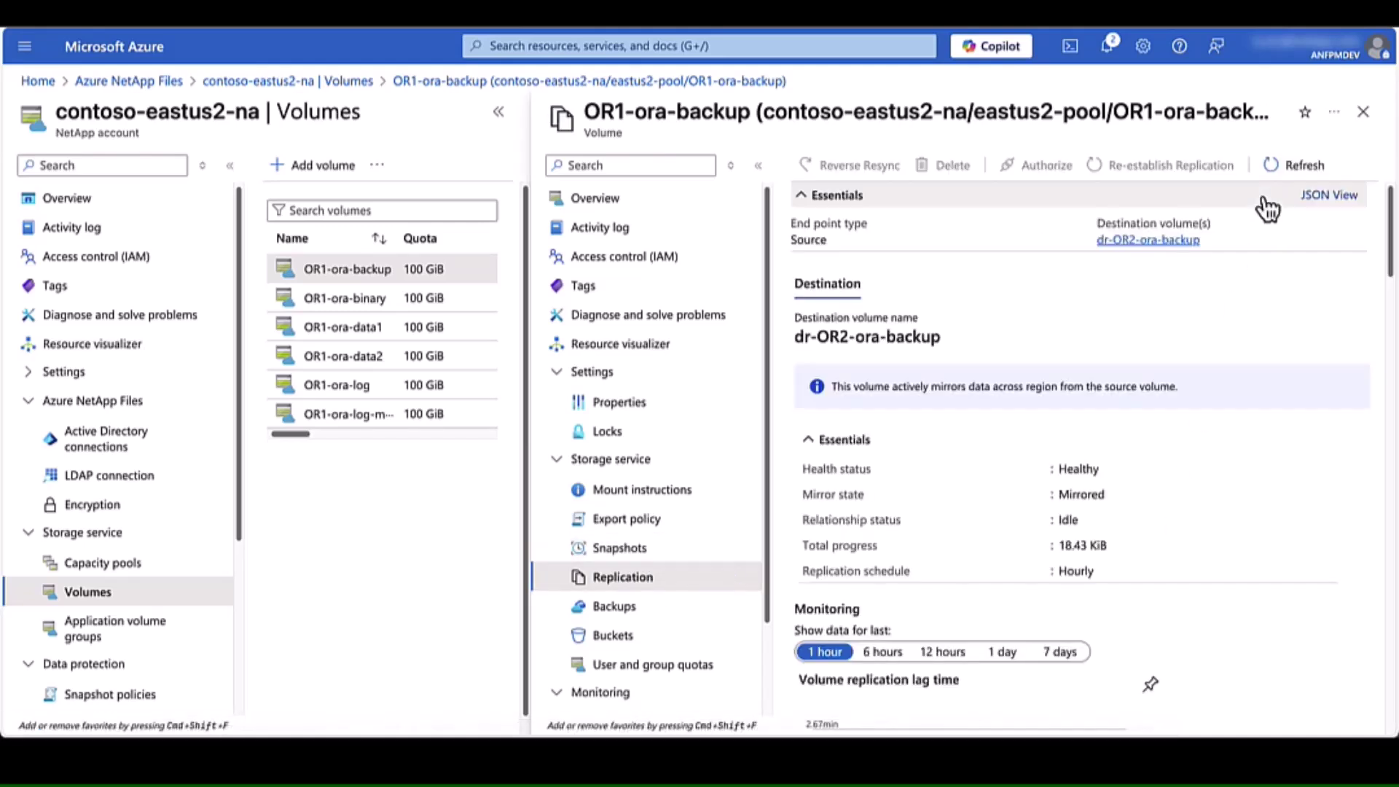